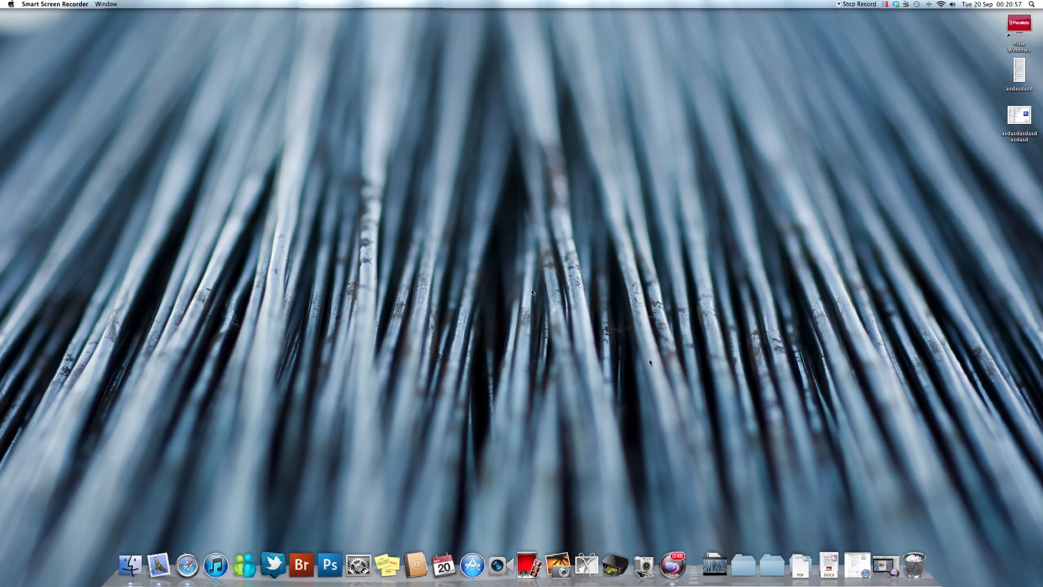
# Launch Bridge CS3, preview the first photo, scroll the filmstrip and select _DSC0054.NEF
pyautogui.click(299, 562)
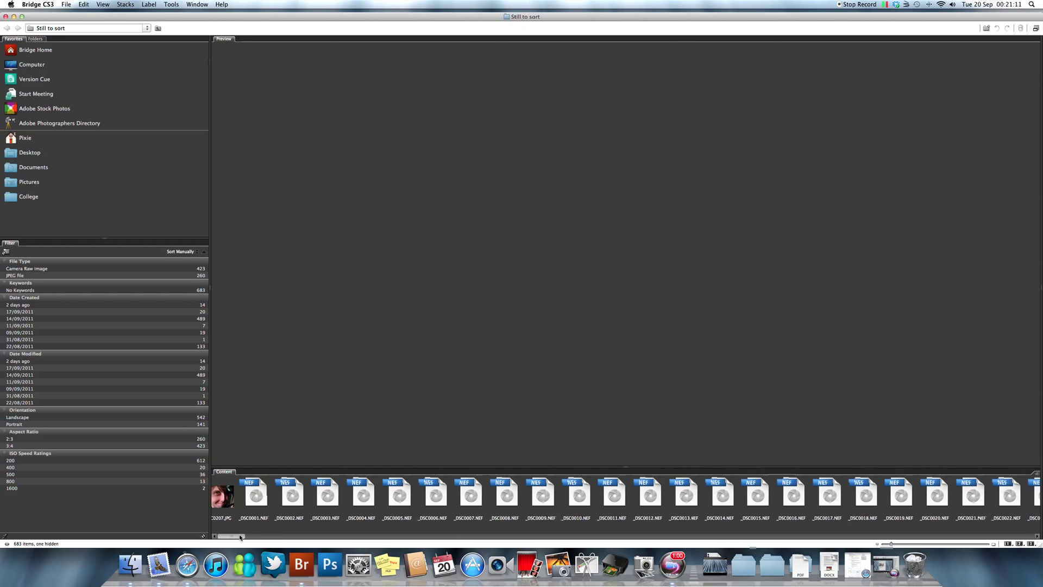
pyautogui.click(228, 507)
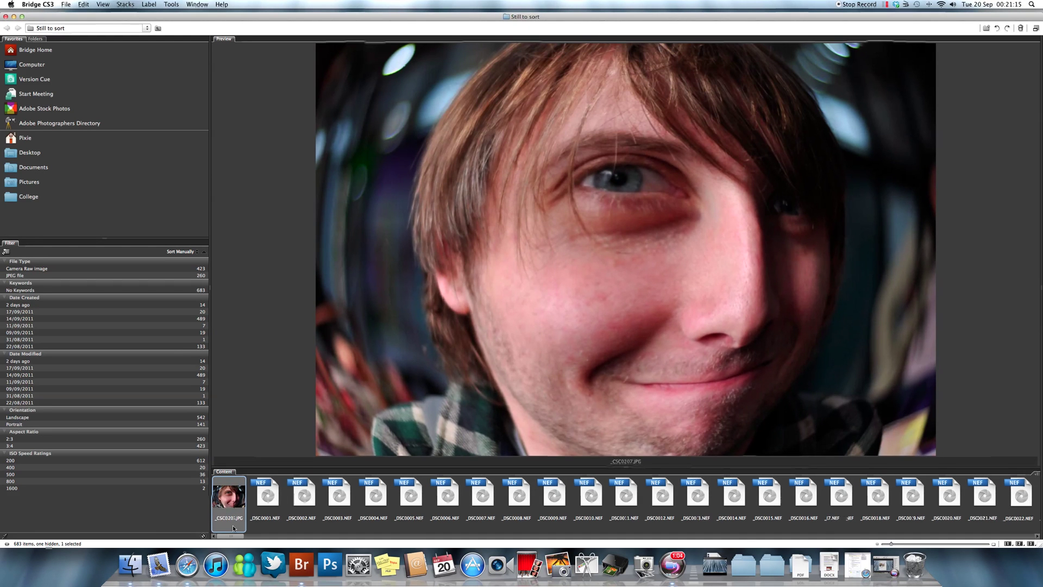
pyautogui.moveTo(233, 536); pyautogui.dragTo(452, 538)
pyautogui.click(426, 495)
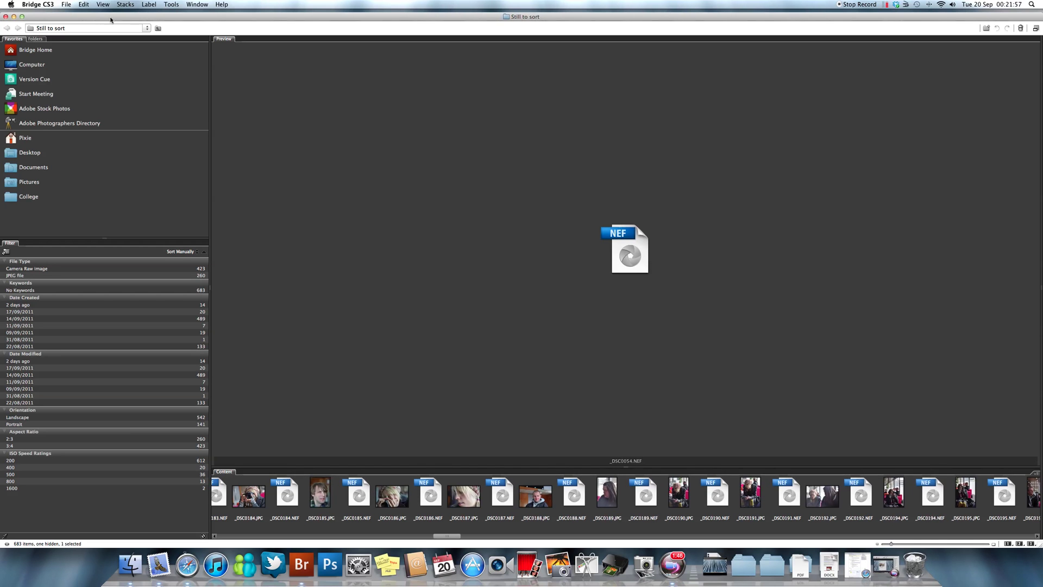
# Try Tools > Create Metadata Template, then dismiss the error message that appears
pyautogui.click(128, 8)
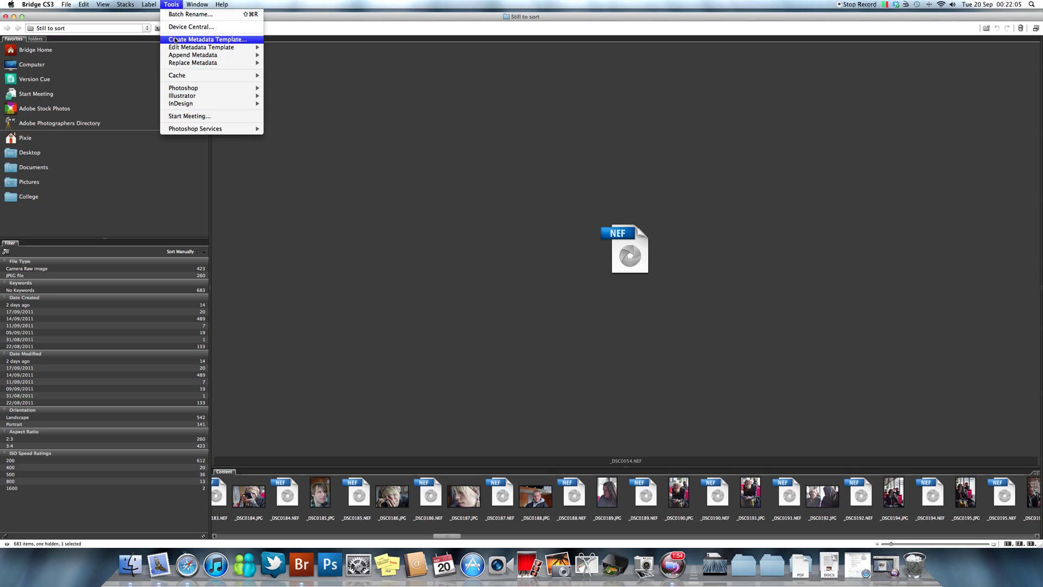
pyautogui.click(175, 40)
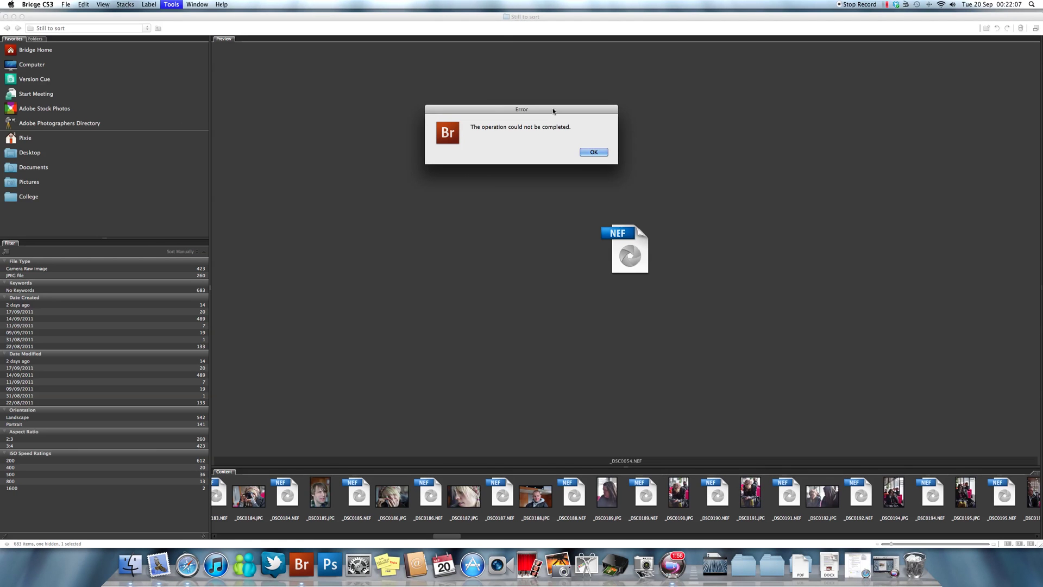
pyautogui.click(591, 152)
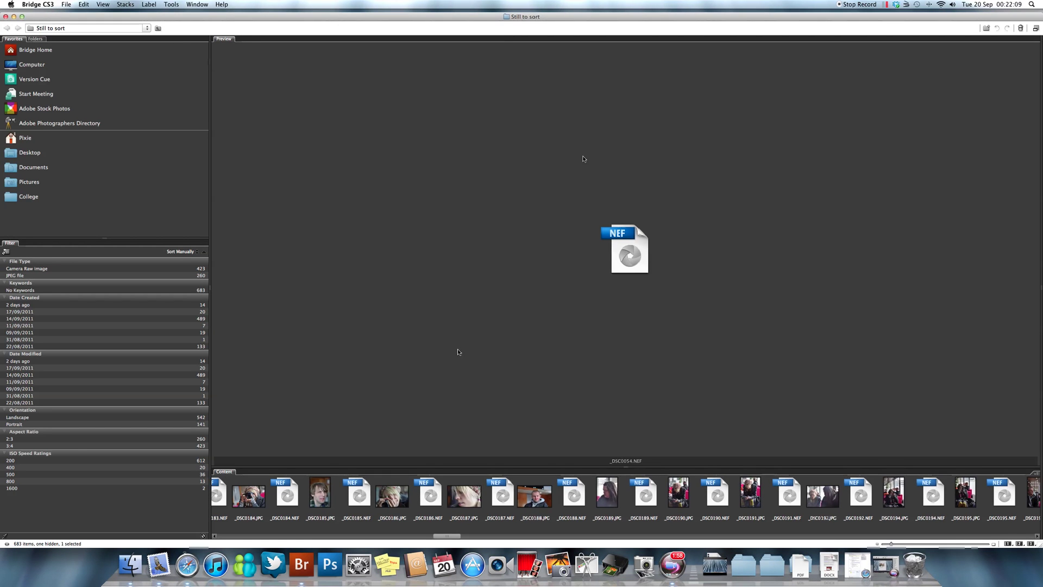
# Select the _DSC0187.JPG portrait and bring up the Tools menu
pyautogui.click(430, 492)
pyautogui.click(463, 492)
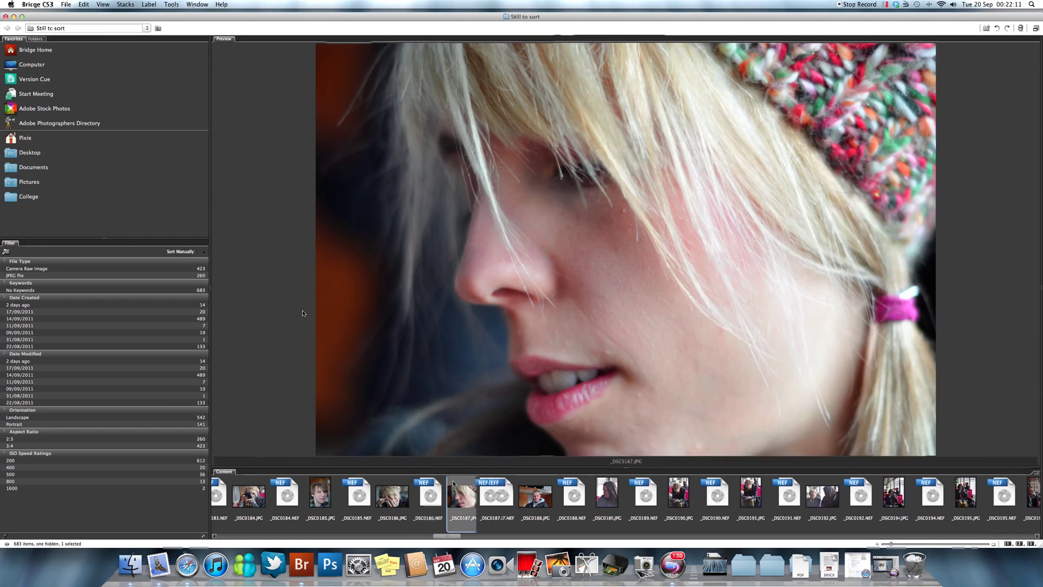
pyautogui.click(171, 4)
# Start a new metadata template, reposition its window and name it 'random'
pyautogui.click(206, 39)
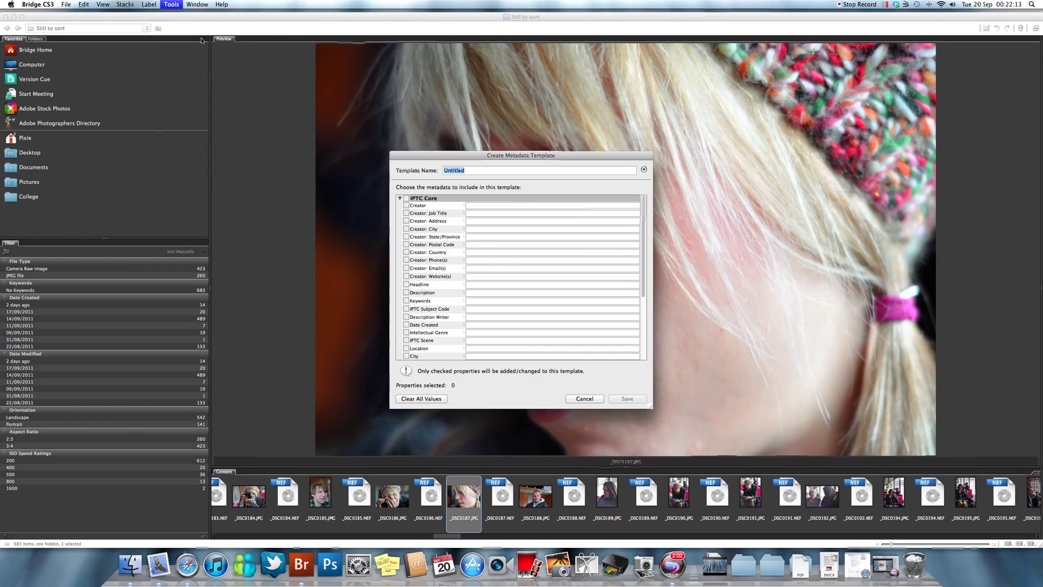
pyautogui.moveTo(502, 158); pyautogui.dragTo(526, 154)
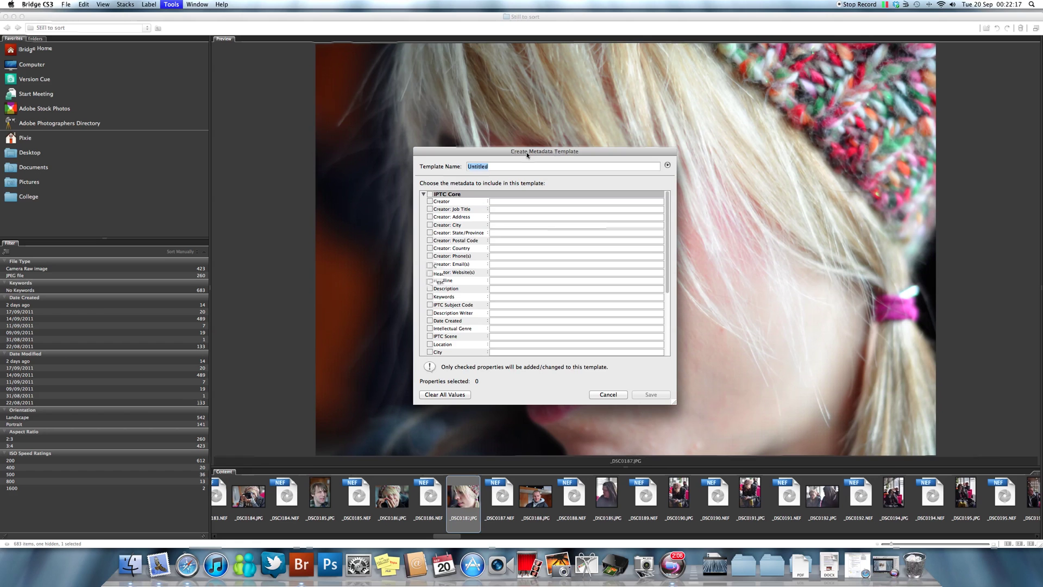
pyautogui.moveTo(526, 155)
pyautogui.mouseDown()
pyautogui.moveTo(505, 128)
pyautogui.moveTo(471, 122)
pyautogui.moveTo(472, 152)
pyautogui.mouseUp()
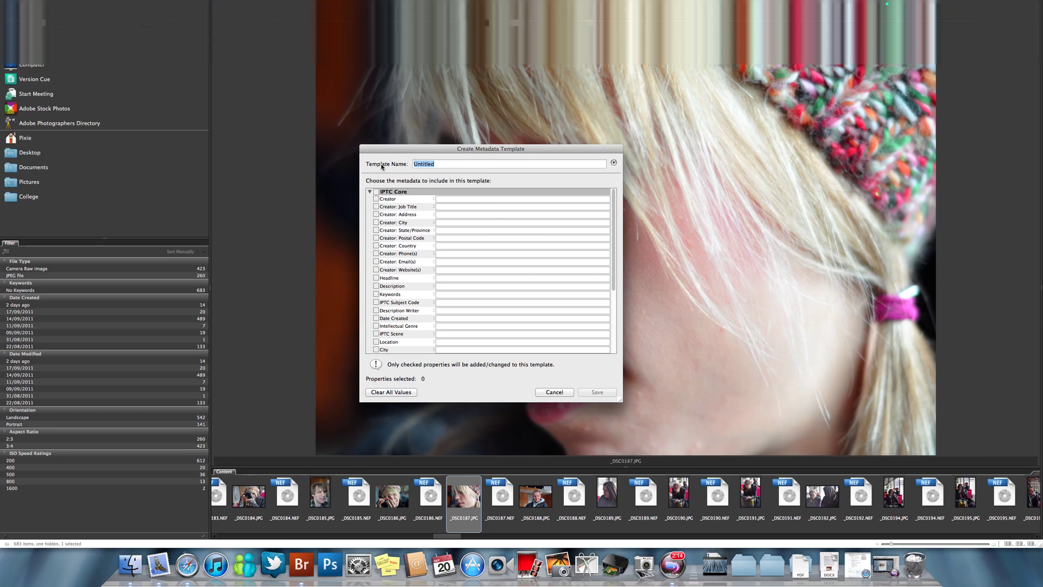
pyautogui.write('random')
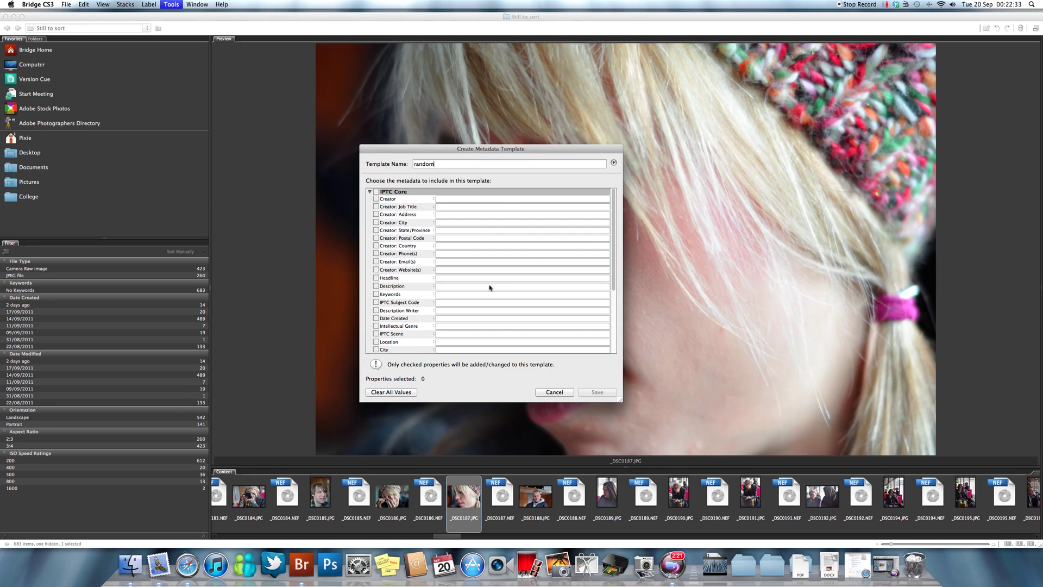
# Expand the Audio and DICOM property groups to browse the template's fields
pyautogui.scroll(-5, 505, 282)
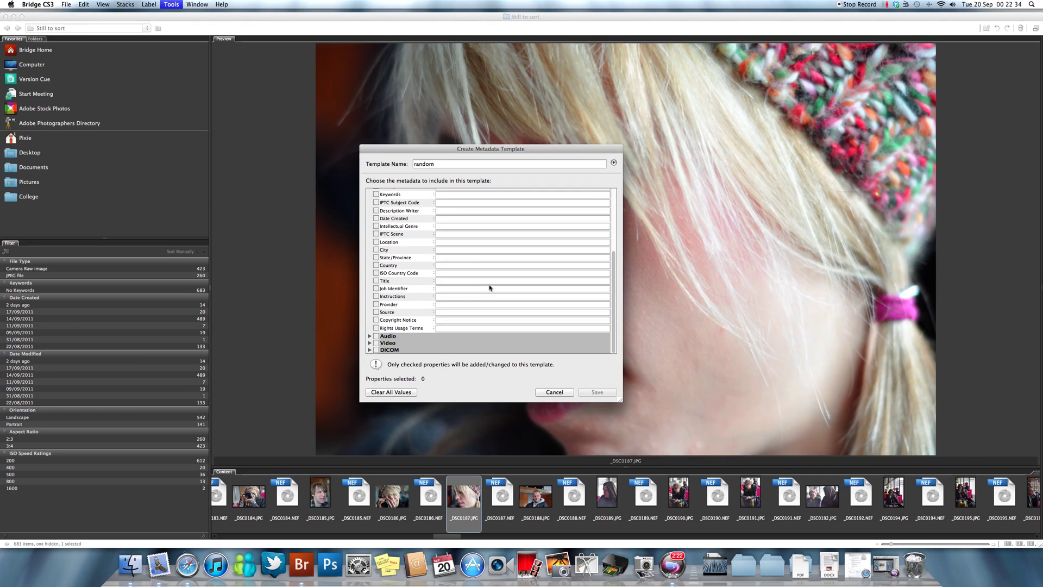
pyautogui.click(388, 336)
pyautogui.scroll(-3, 504, 306)
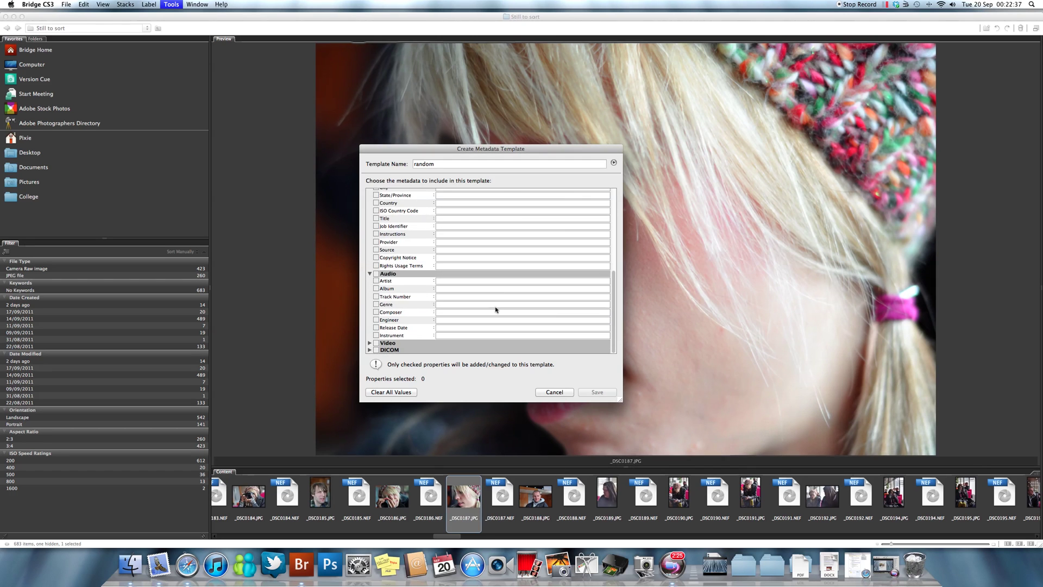
pyautogui.scroll(-2, 478, 320)
pyautogui.scroll(-1, 435, 333)
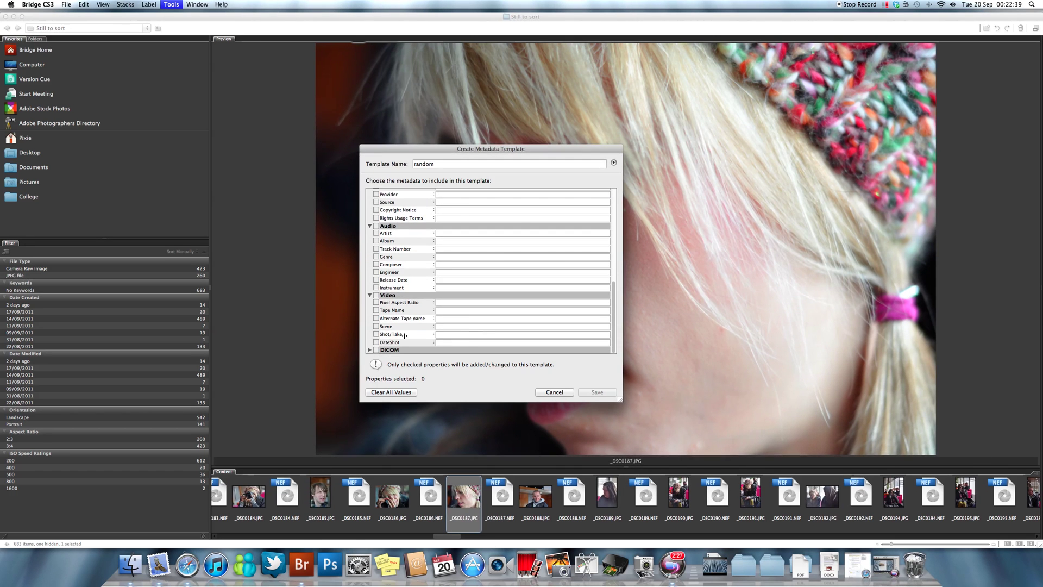
pyautogui.click(369, 350)
pyautogui.scroll(10, 480, 333)
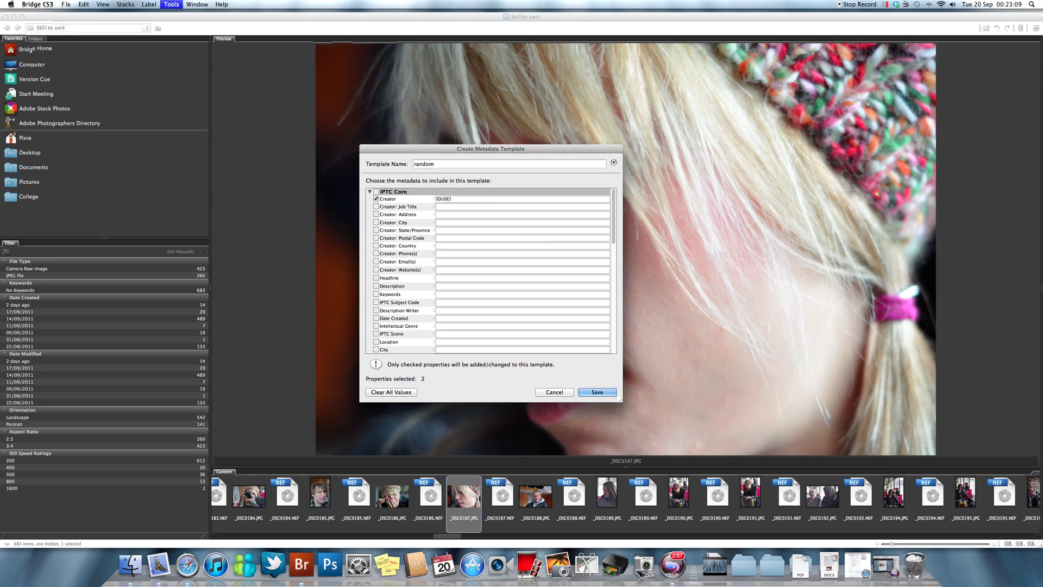
# Finish entering the creator's name in the Creator field, correcting a typo
pyautogui.write('uie')
pyautogui.press('BackSpace')
pyautogui.write('se Mix')
pyautogui.write('ted')
# Include Job Title 'Photographer' and City 'Glasgow' in the template
pyautogui.click(376, 207)
pyautogui.click(450, 207)
pyautogui.write('Photographer')
pyautogui.click(446, 223)
pyautogui.write('Glasgow')
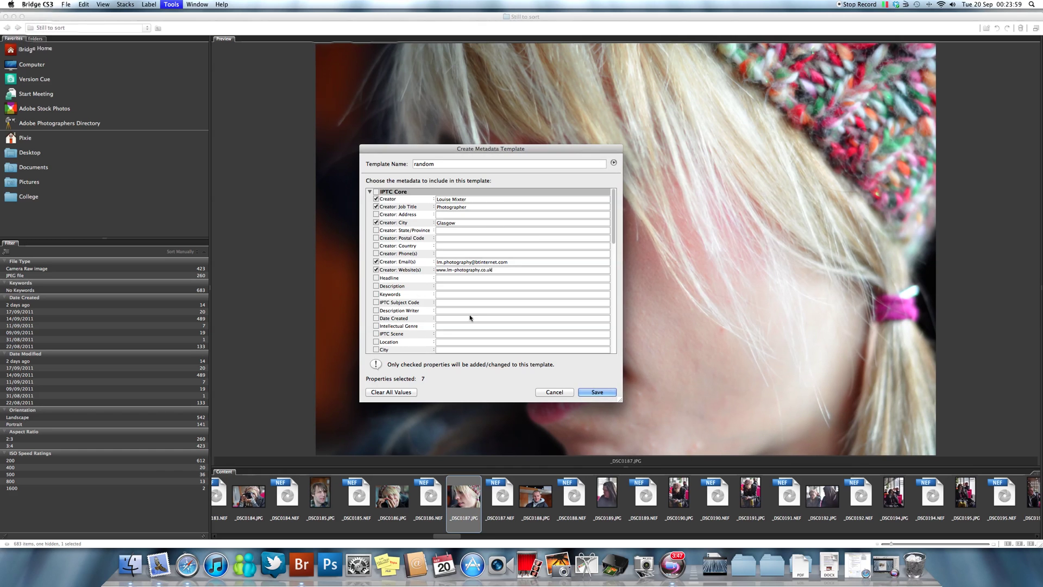
# Tick Keywords, then untick it again to leave Keywords out of the template
pyautogui.scroll(-5, 470, 318)
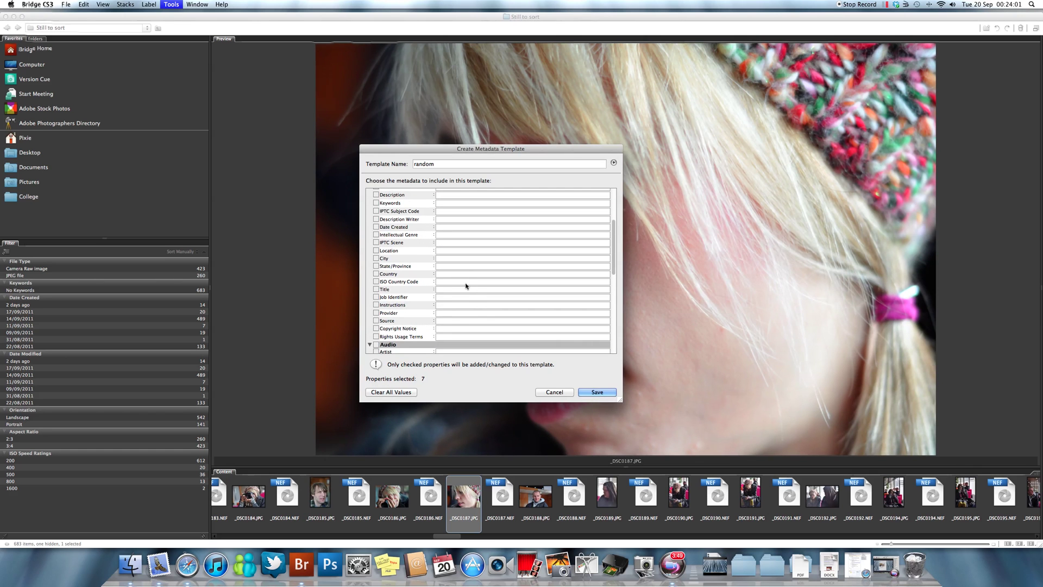
pyautogui.scroll(3, 469, 311)
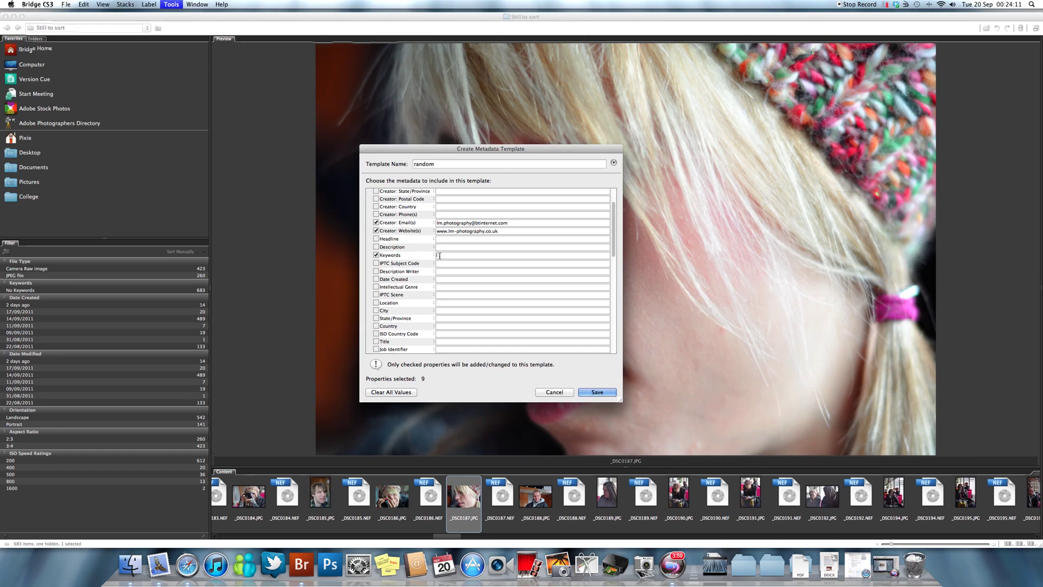
pyautogui.click(439, 256)
pyautogui.click(375, 256)
# Collapse the Audio, Video and DICOM property sections
pyautogui.scroll(-15, 457, 312)
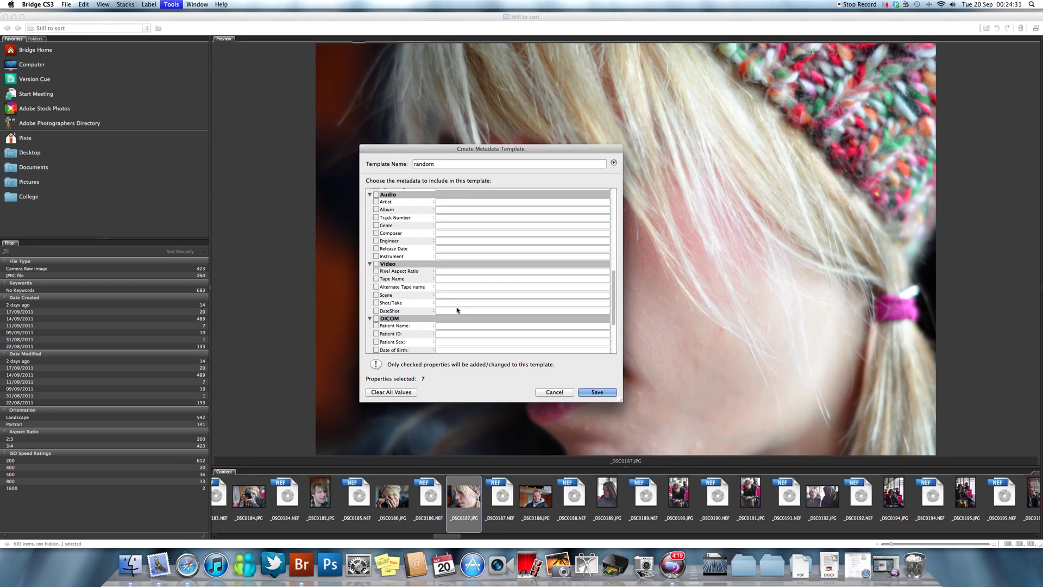
pyautogui.click(370, 195)
pyautogui.click(371, 202)
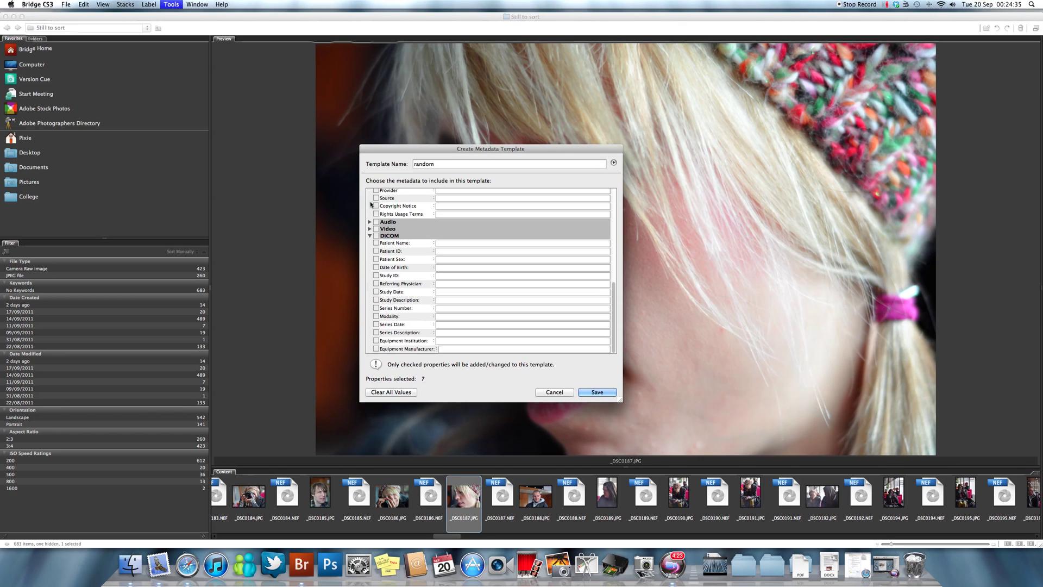
pyautogui.click(370, 236)
pyautogui.scroll(10, 480, 289)
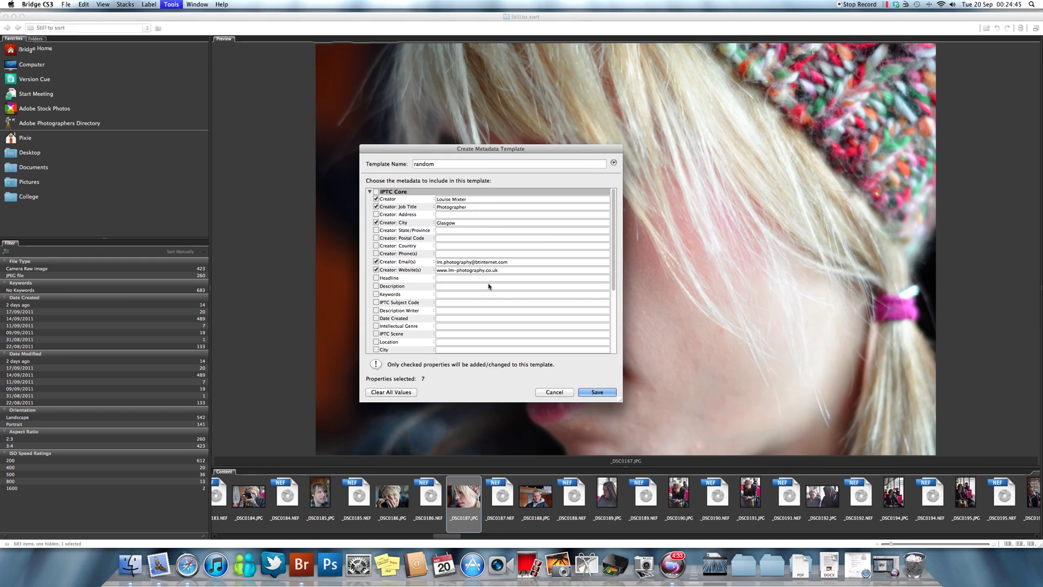
# Save the random template, then select _DSC0185.JPG along with _DSC0188 through _DSC0192
pyautogui.click(586, 392)
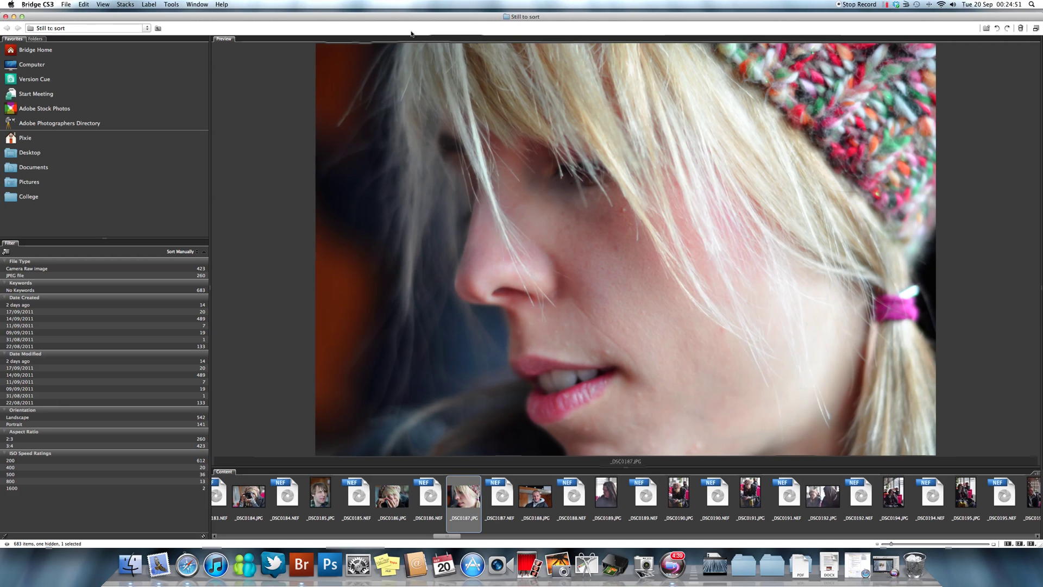
pyautogui.click(315, 499)
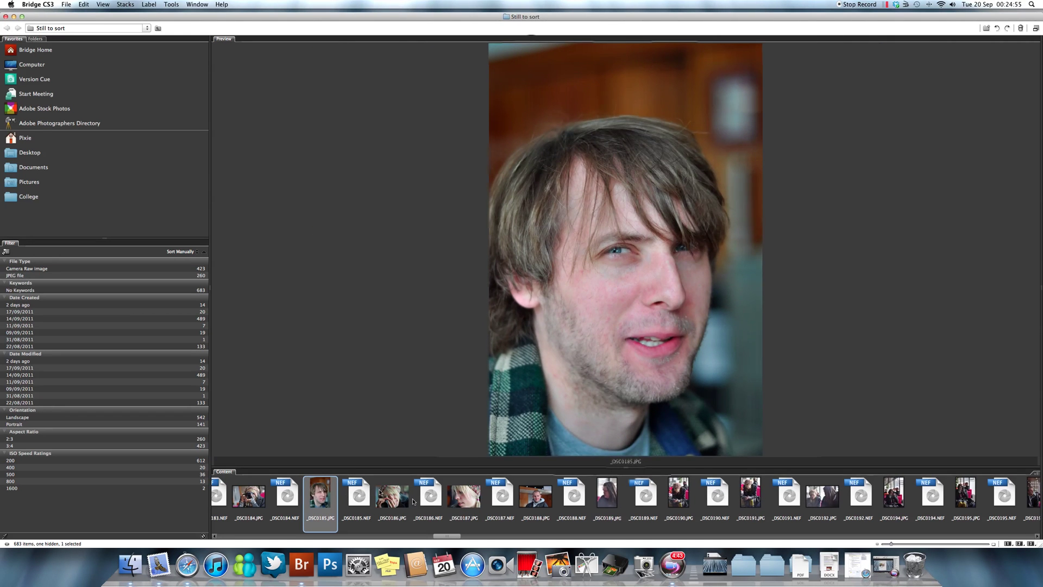
pyautogui.keyDown('super'); pyautogui.click(861, 495); pyautogui.keyUp('super')
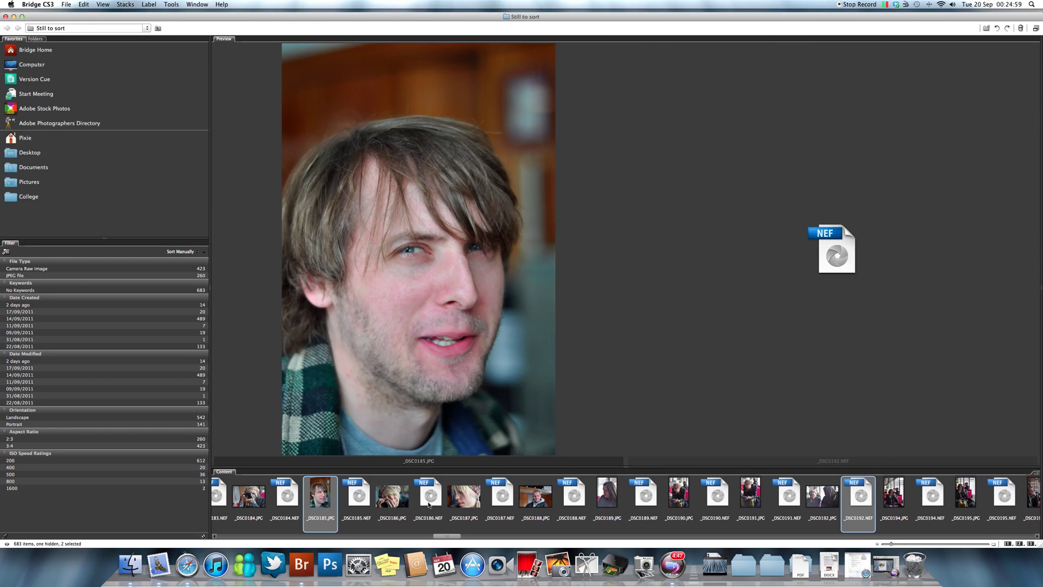
pyautogui.click(320, 495)
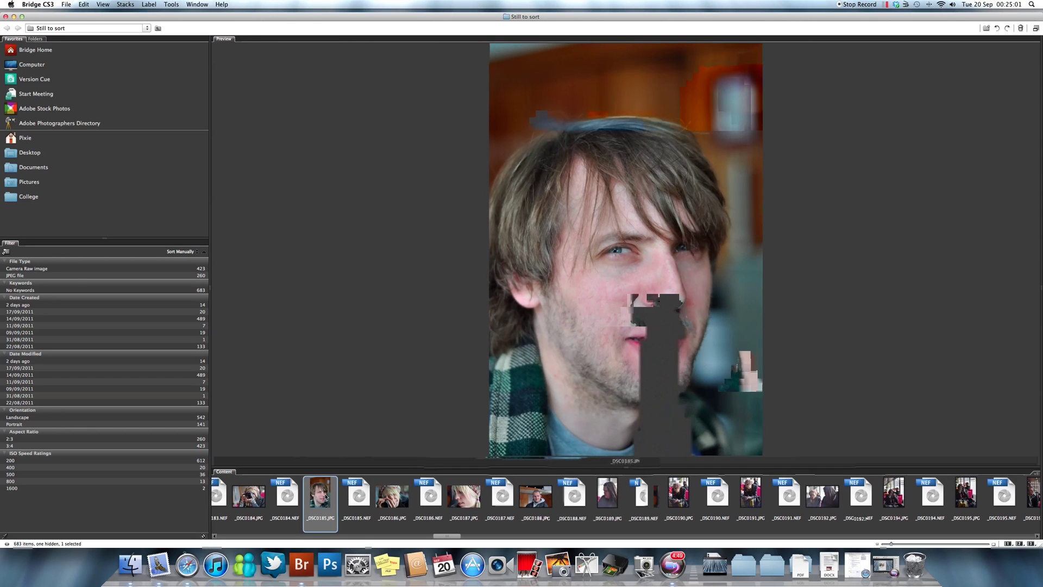
pyautogui.keyDown('shift'); pyautogui.click(518, 507); pyautogui.keyUp('shift')
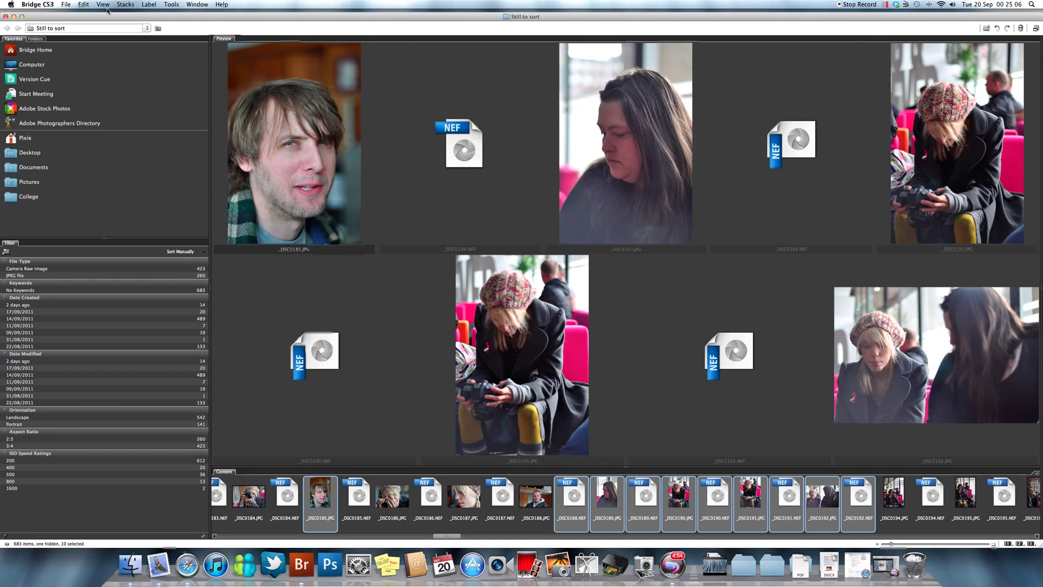
# Apply the random template to the ten selected files, then preview _DSC0191.JPG alone
pyautogui.click(172, 6)
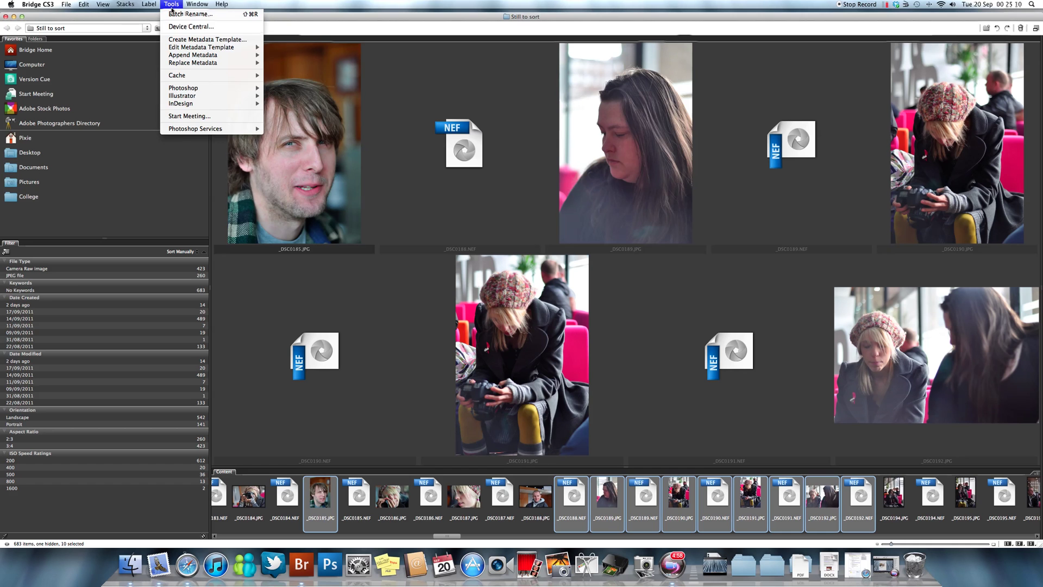
pyautogui.moveTo(186, 64)
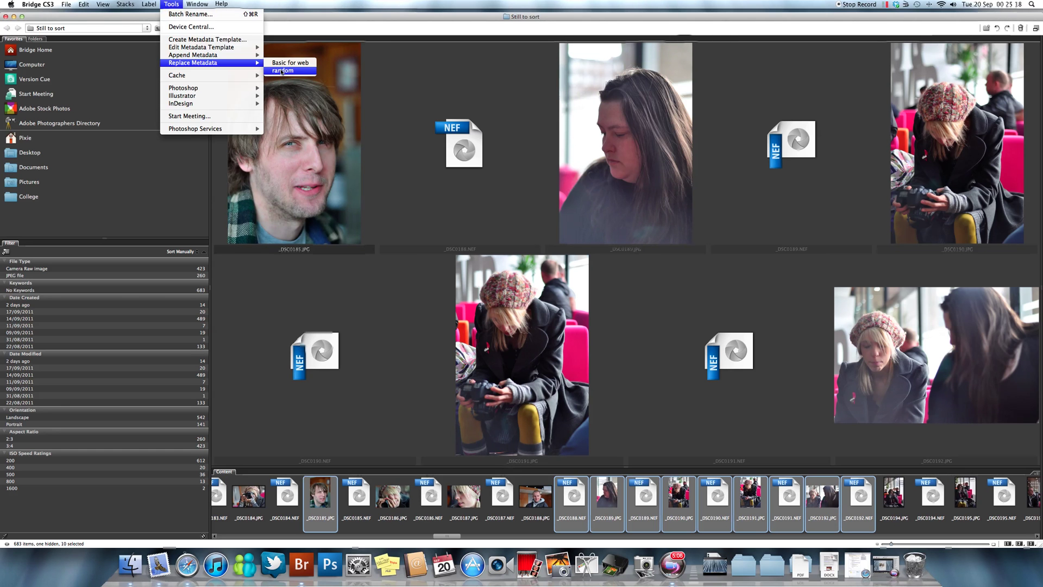
pyautogui.click(281, 71)
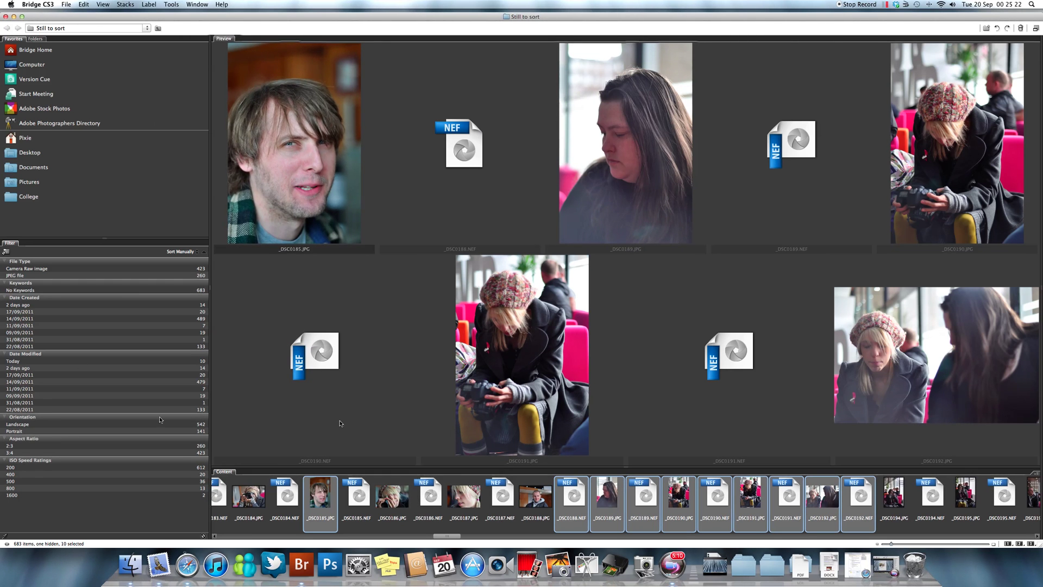
pyautogui.click(683, 505)
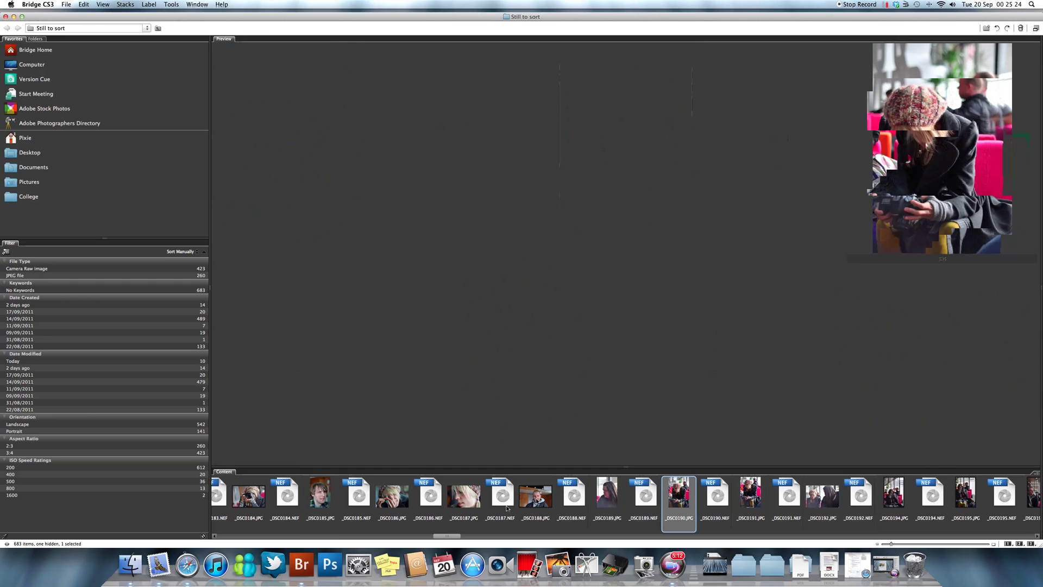
pyautogui.click(751, 498)
# Open File Info for _DSC0191.JPG and inspect the author and author title entries
pyautogui.rightClick(752, 497)
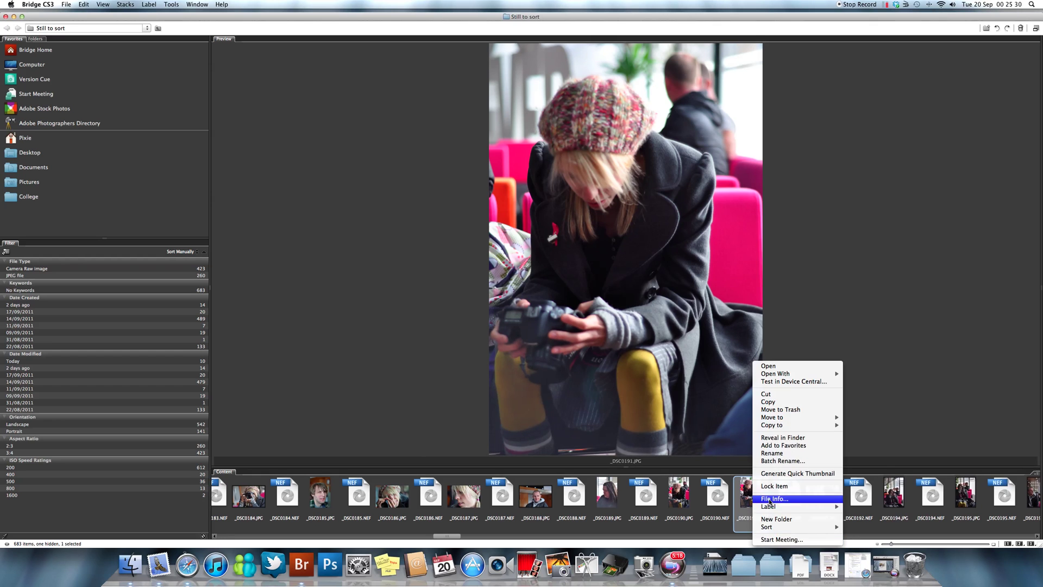
pyautogui.click(772, 499)
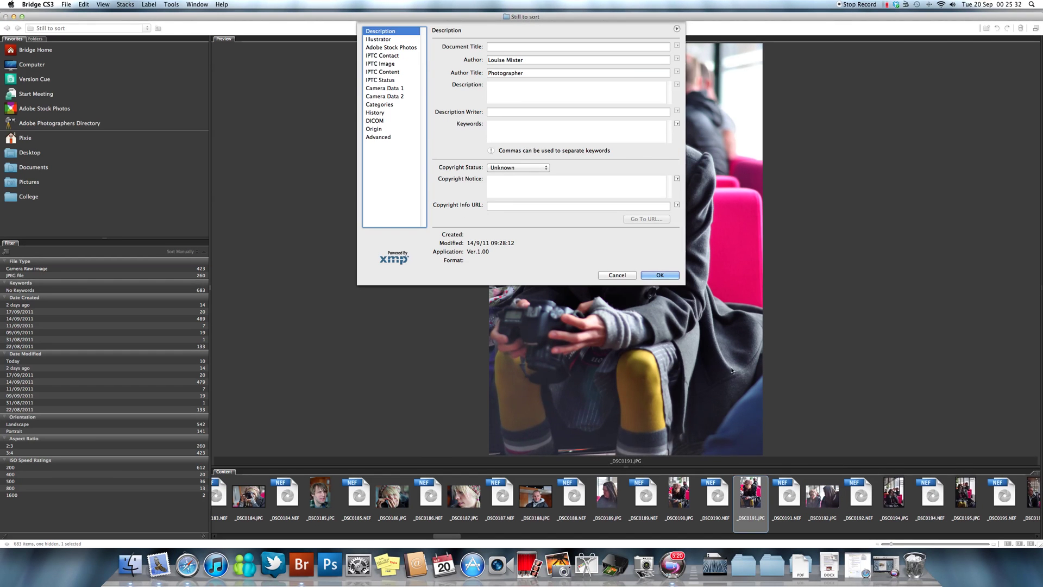
pyautogui.click(525, 60)
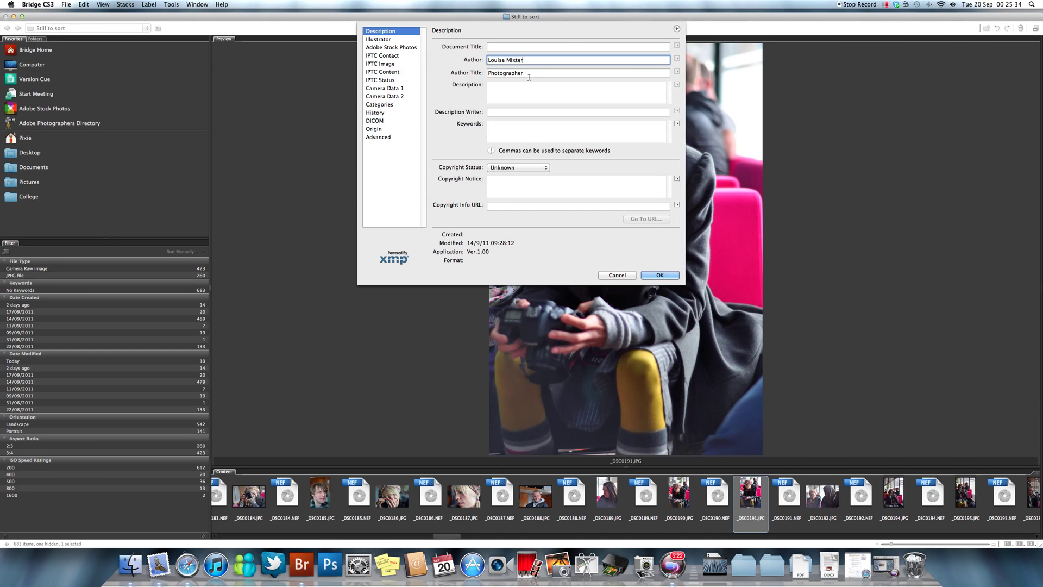
pyautogui.click(533, 73)
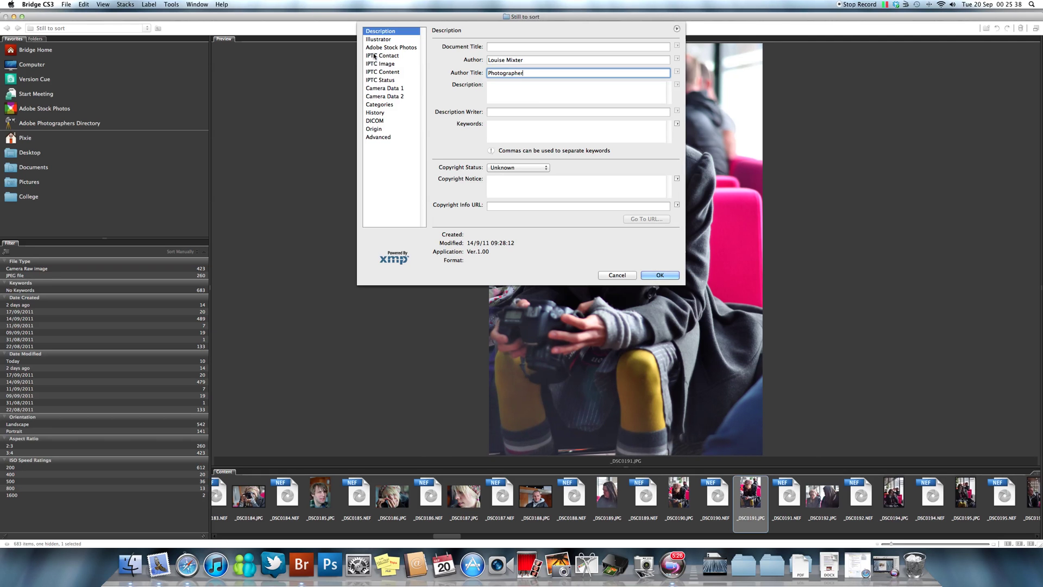
# Tour the Origin, DICOM, History, Camera Data and IPTC pages, ending on Description
pyautogui.click(377, 137)
pyautogui.click(379, 128)
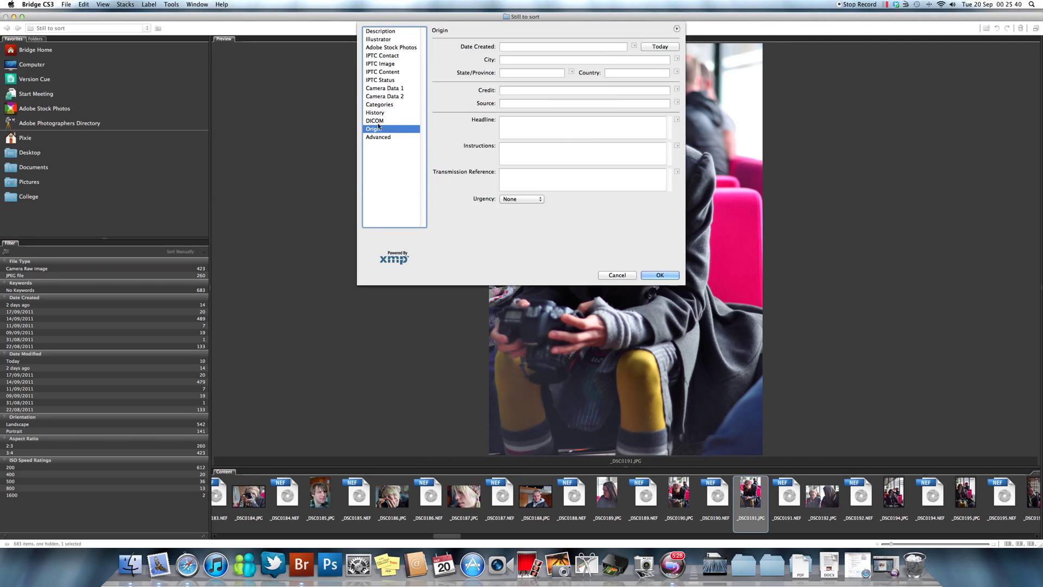
pyautogui.click(379, 122)
pyautogui.click(380, 113)
pyautogui.click(380, 105)
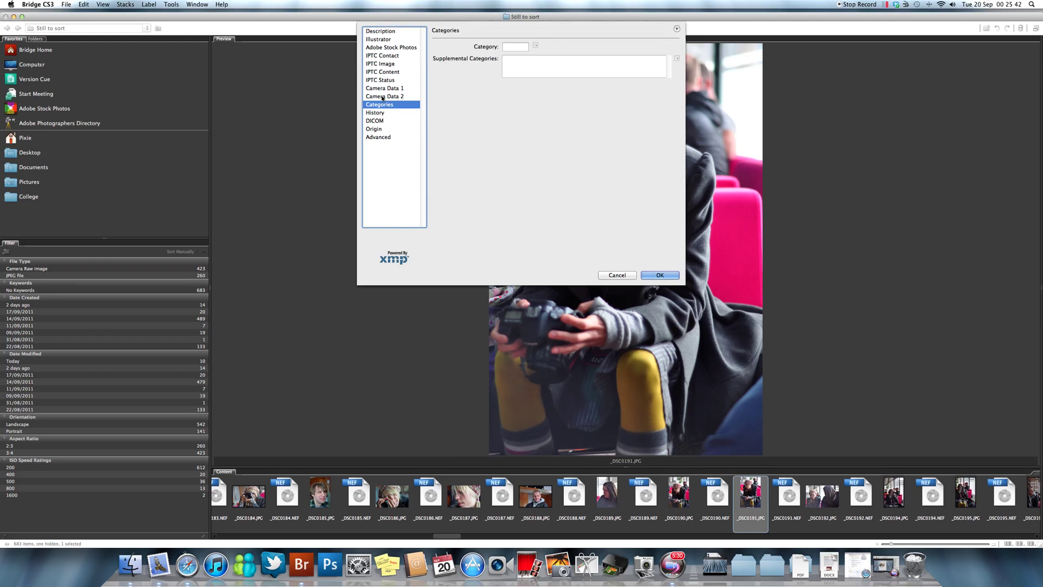
pyautogui.click(383, 96)
pyautogui.click(384, 89)
pyautogui.click(385, 81)
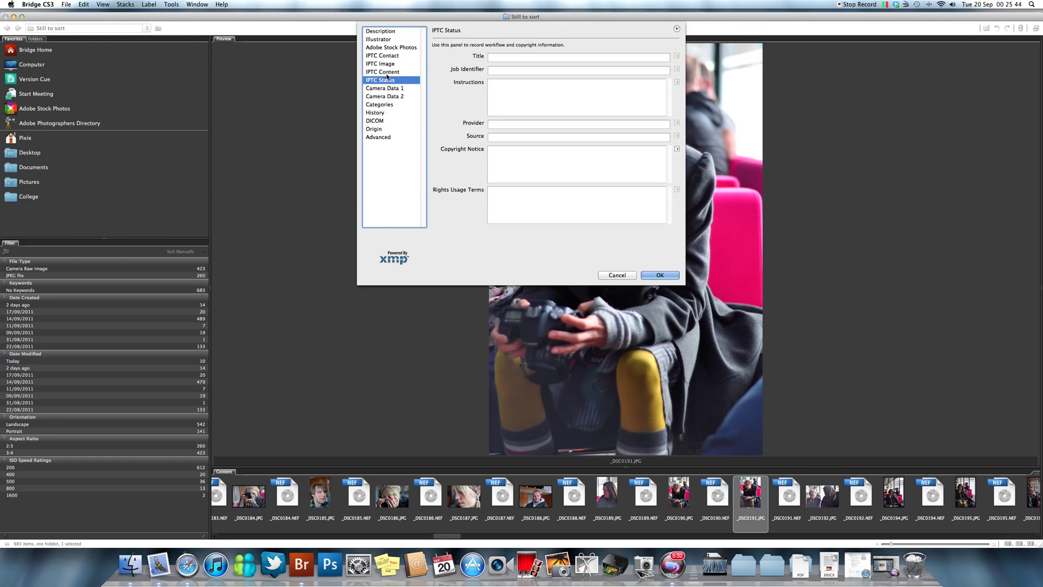
pyautogui.click(387, 73)
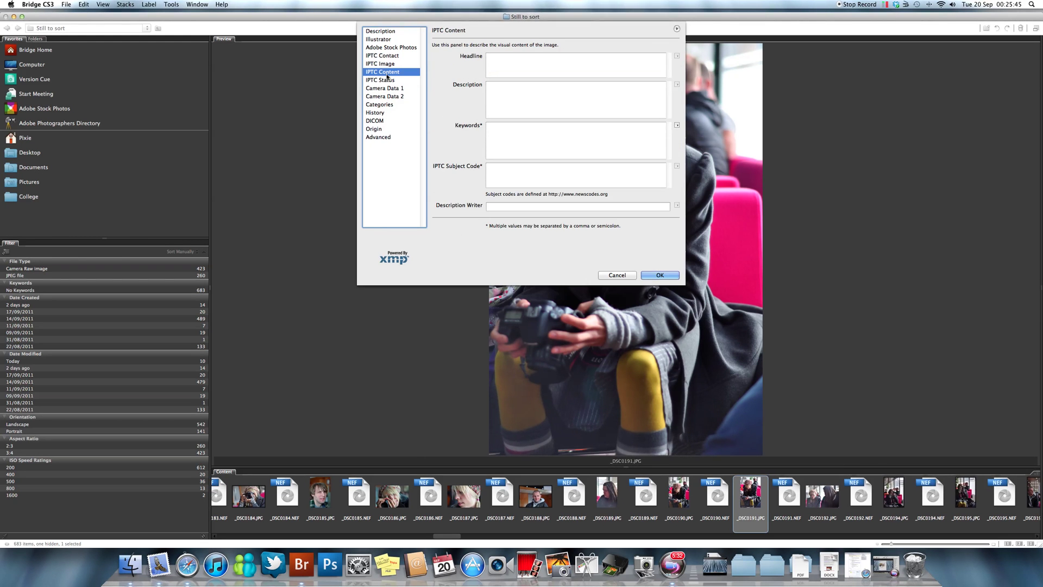
pyautogui.click(389, 64)
pyautogui.click(388, 57)
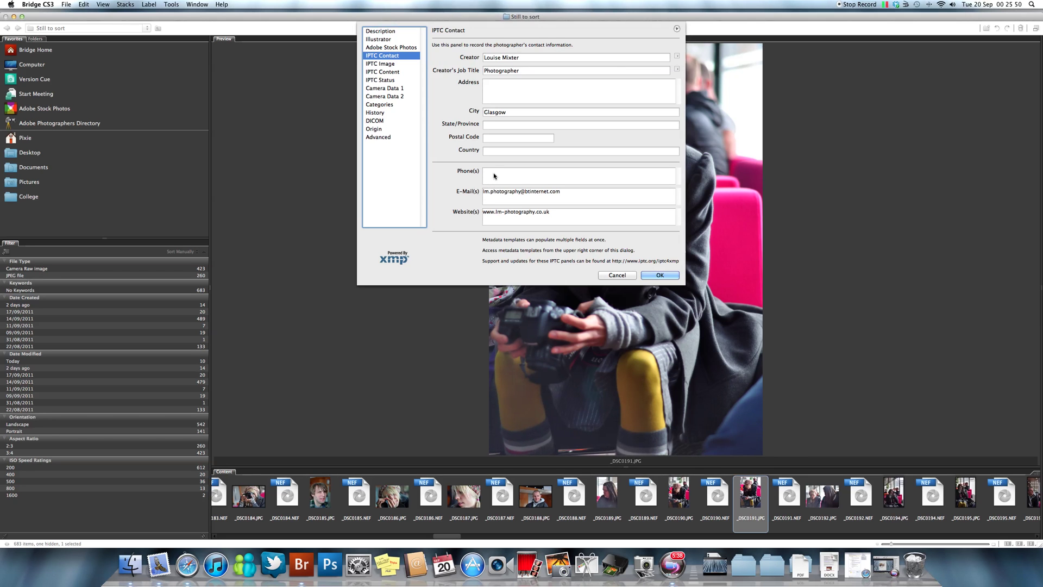
pyautogui.click(386, 33)
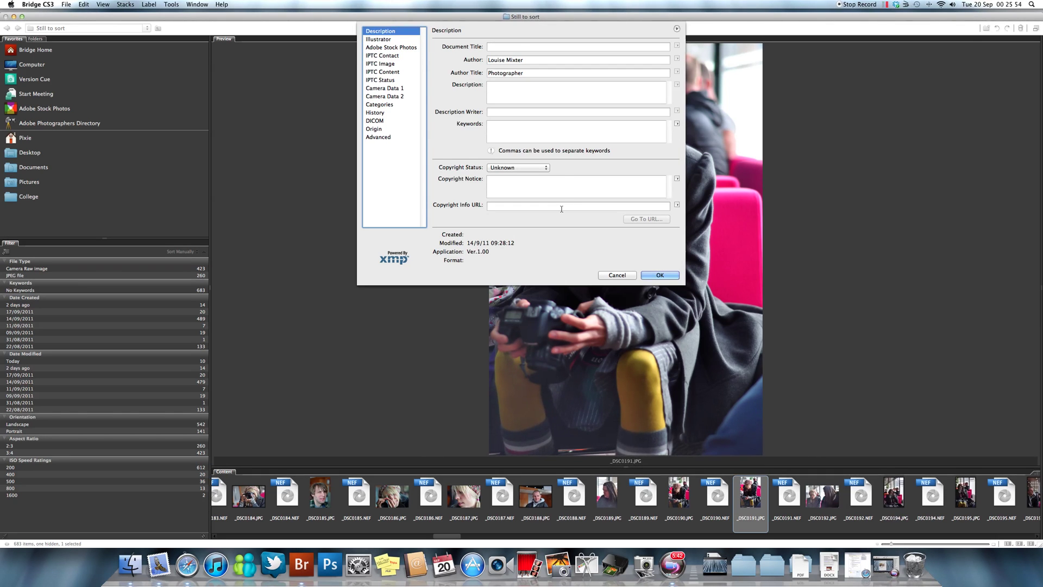
pyautogui.click(534, 171)
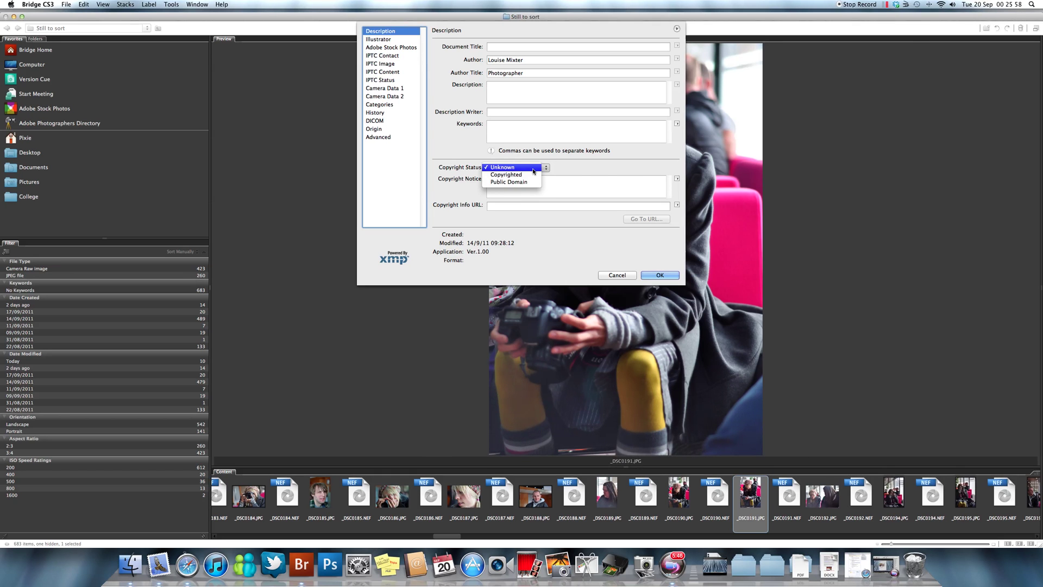
pyautogui.click(527, 175)
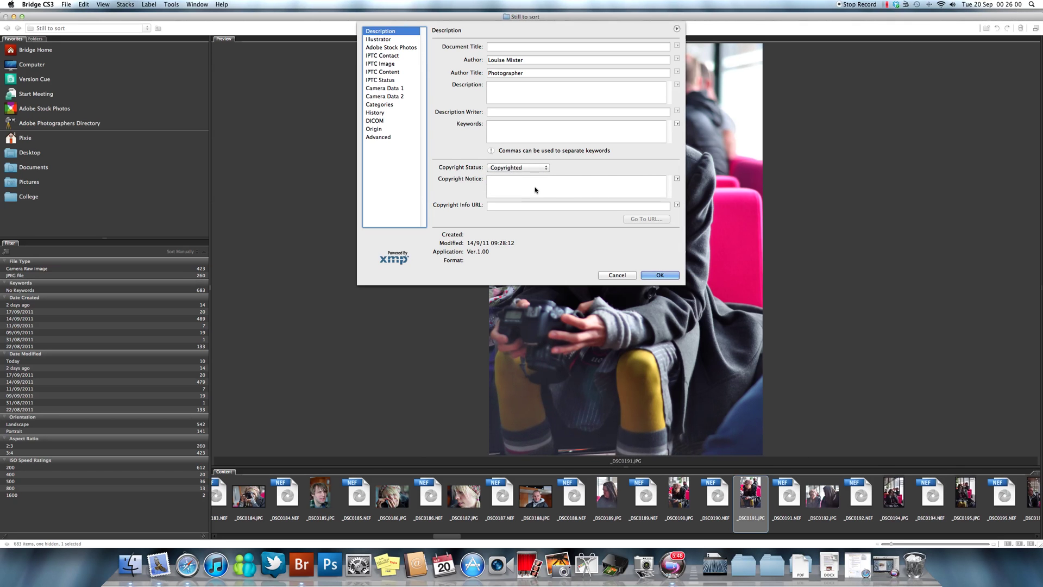
pyautogui.click(535, 190)
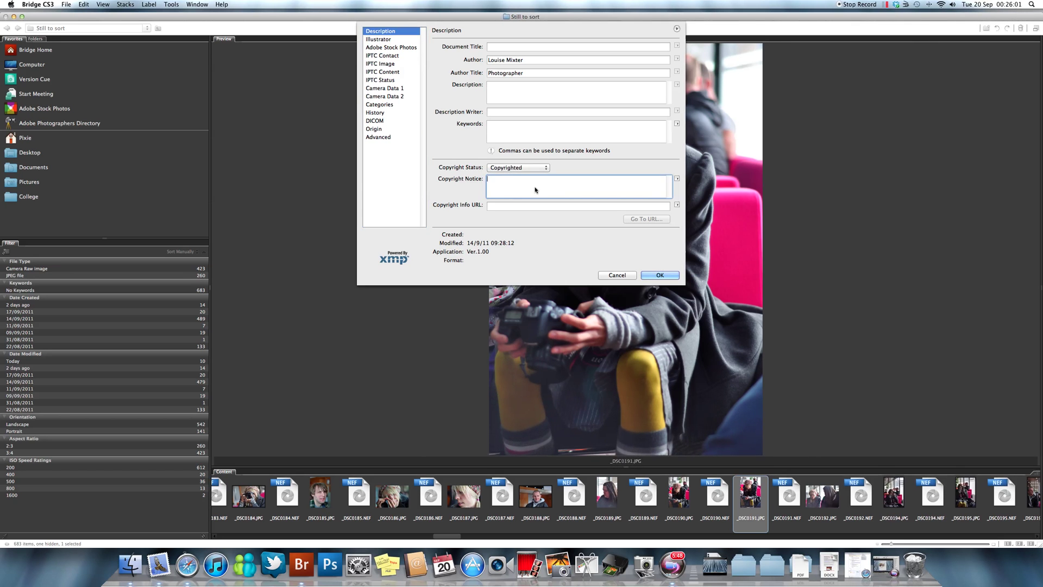
pyautogui.click(677, 178)
pyautogui.click(686, 188)
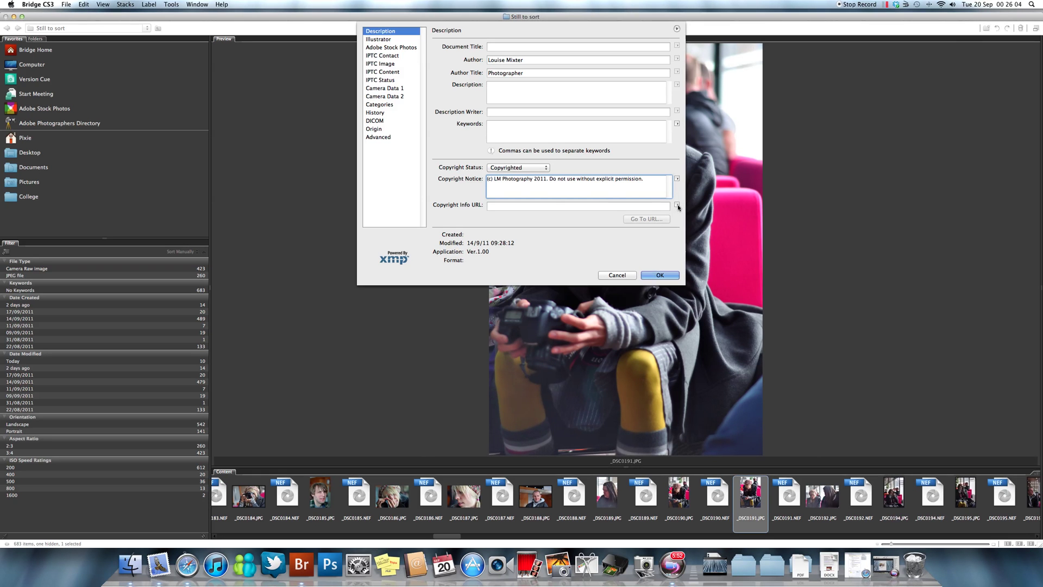
pyautogui.click(677, 204)
pyautogui.click(687, 212)
pyautogui.click(598, 205)
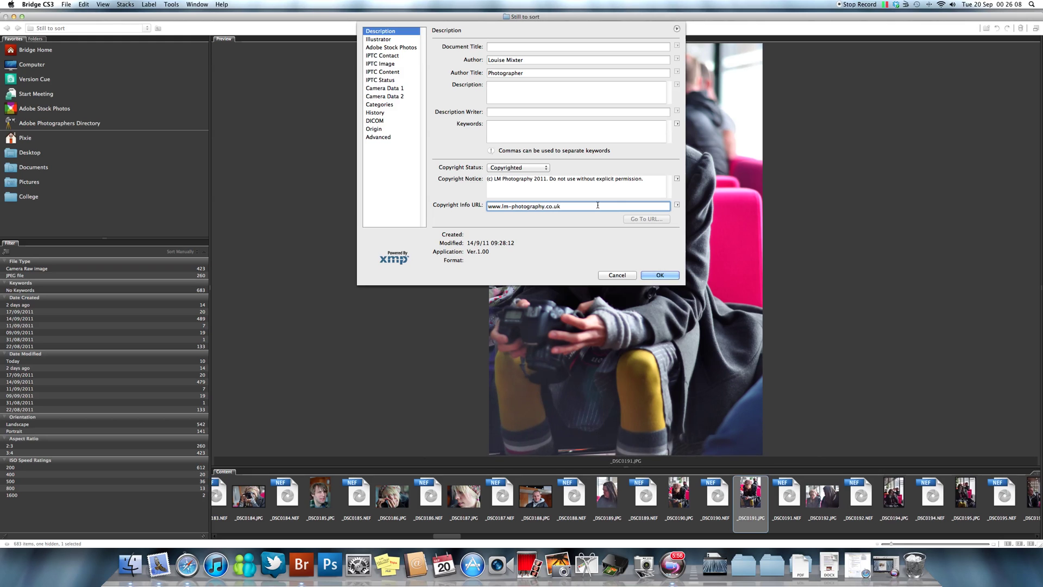
pyautogui.click(651, 189)
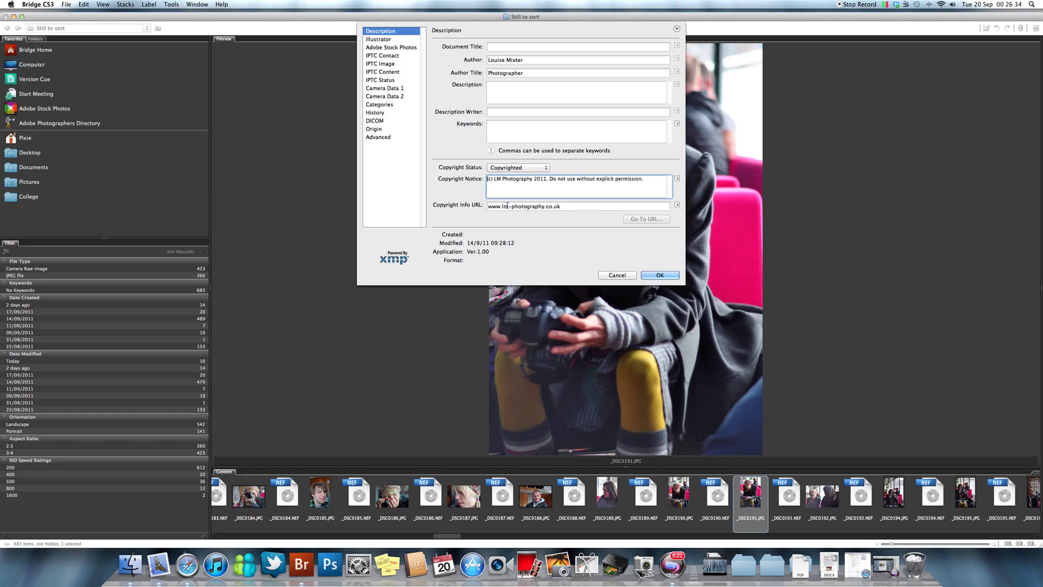
# Add keywords portrait, location, glasgow and college to _DSC0191.JPG and confirm with OK
pyautogui.click(498, 131)
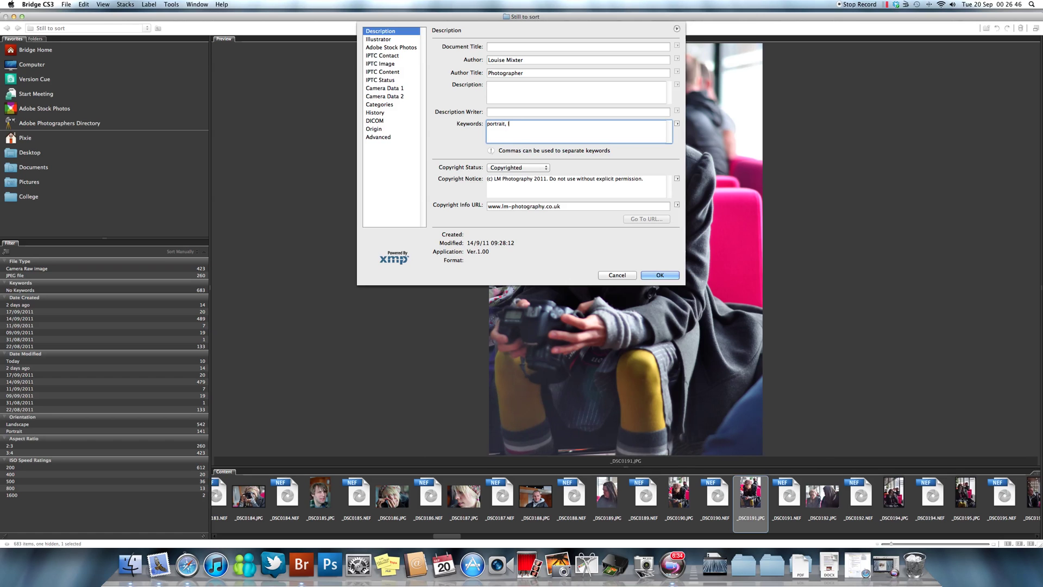
pyautogui.write('location, glasgow, college')
pyautogui.click(660, 276)
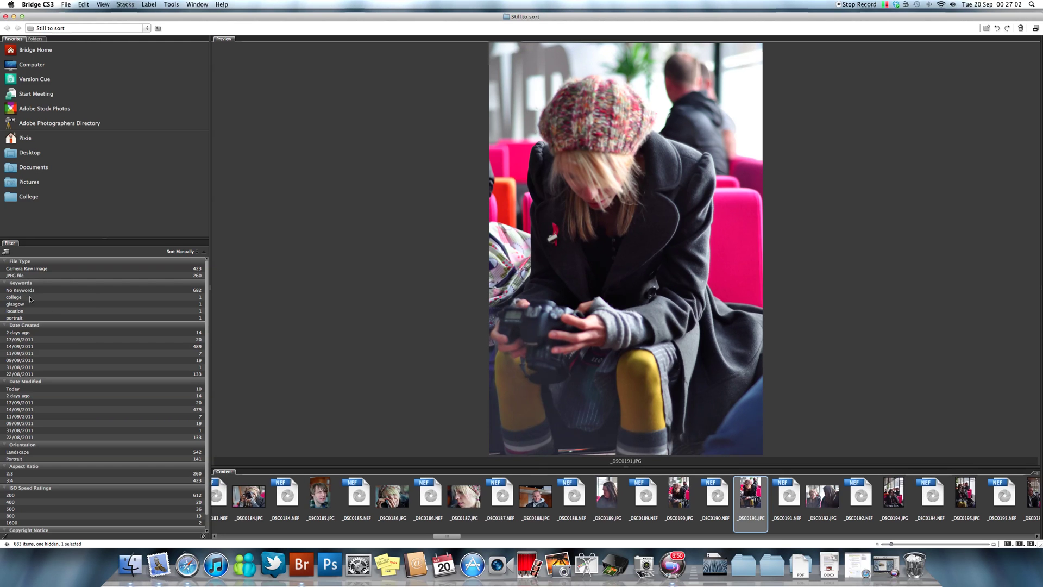
pyautogui.click(30, 297)
pyautogui.click(27, 304)
pyautogui.click(28, 311)
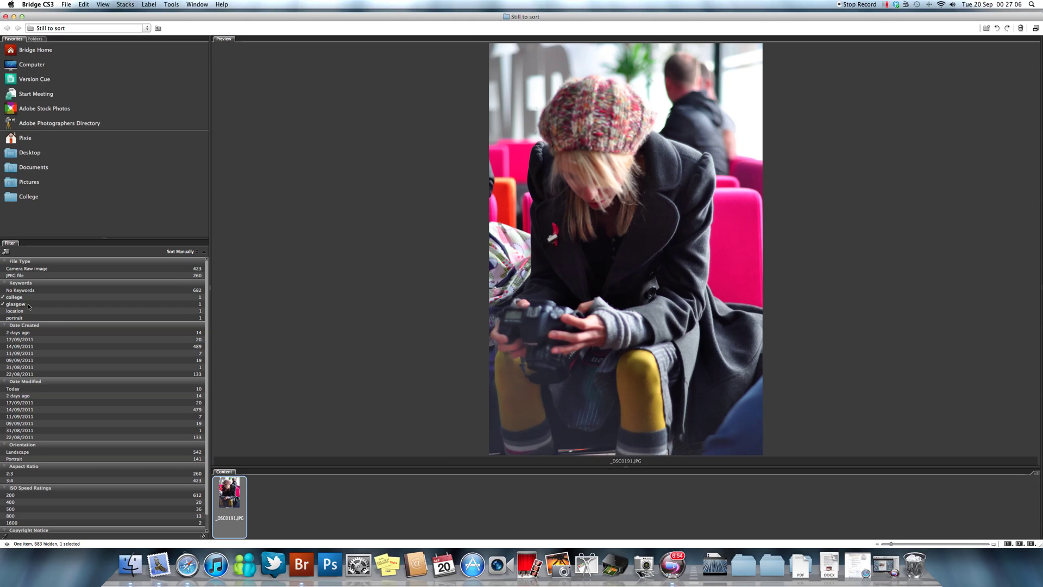
pyautogui.click(25, 297)
pyautogui.click(29, 304)
pyautogui.click(31, 311)
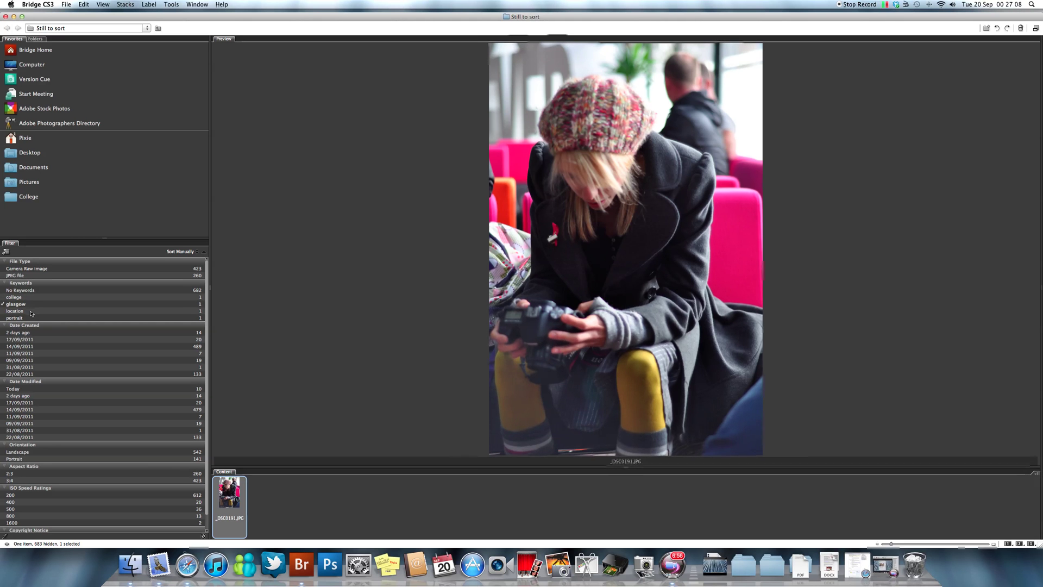
pyautogui.click(28, 304)
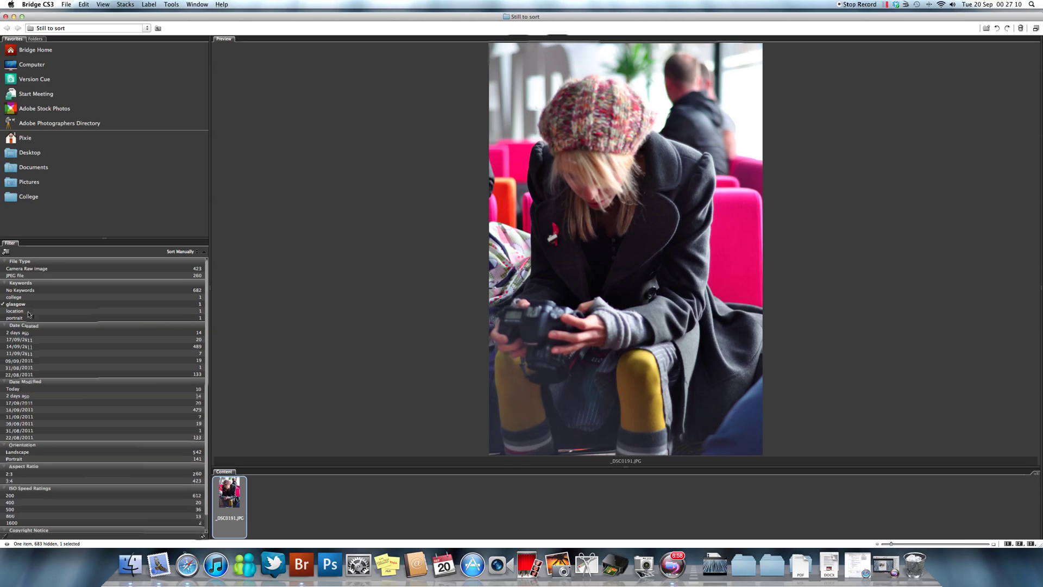
pyautogui.click(30, 311)
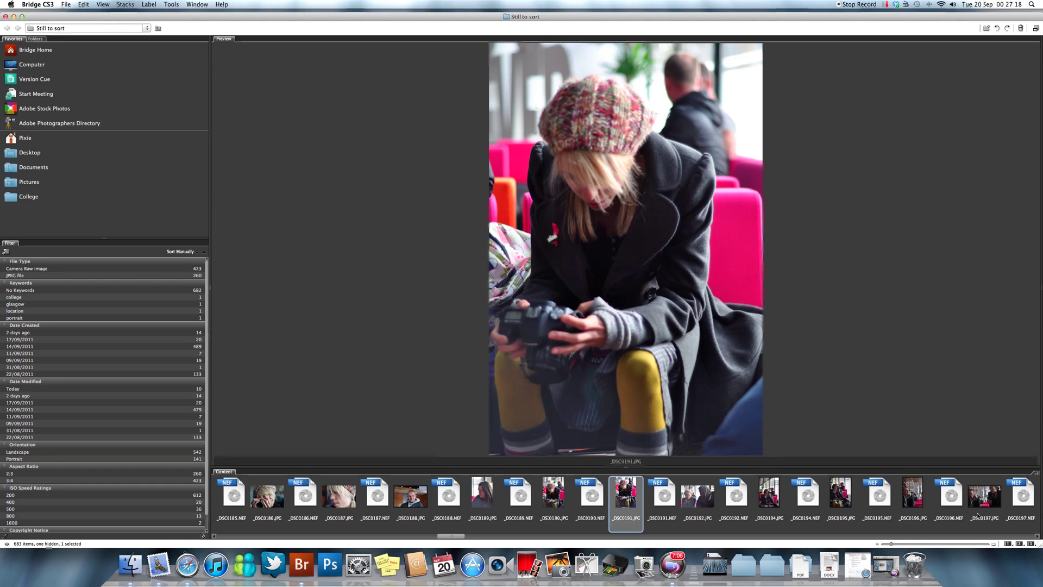
# Switch to the Metadata details view and select _DSC0191.JPG to show its copyright and keywords
pyautogui.click(1032, 544)
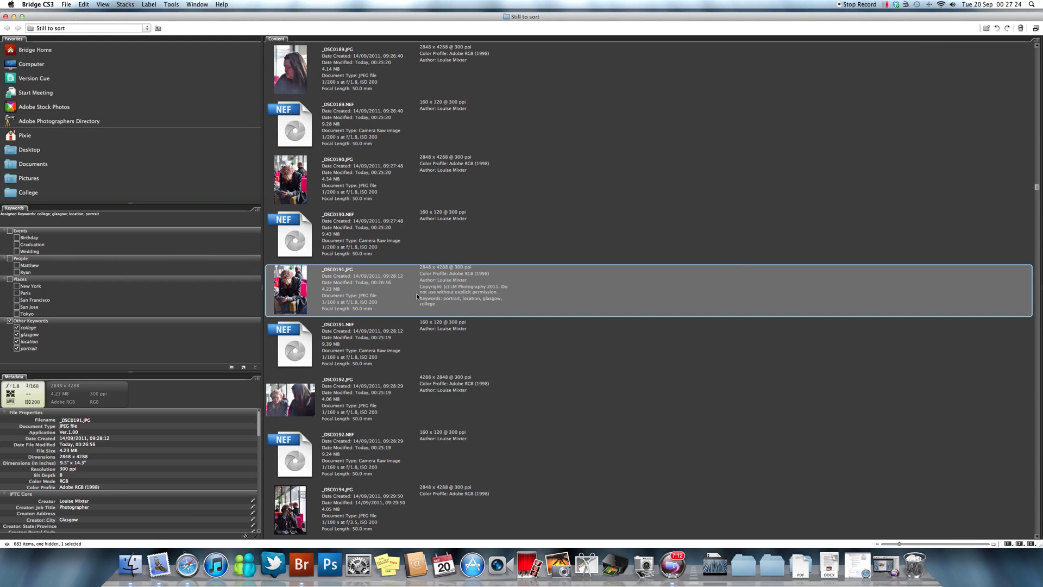
pyautogui.scroll(2, 417, 297)
pyautogui.scroll(-1, 418, 296)
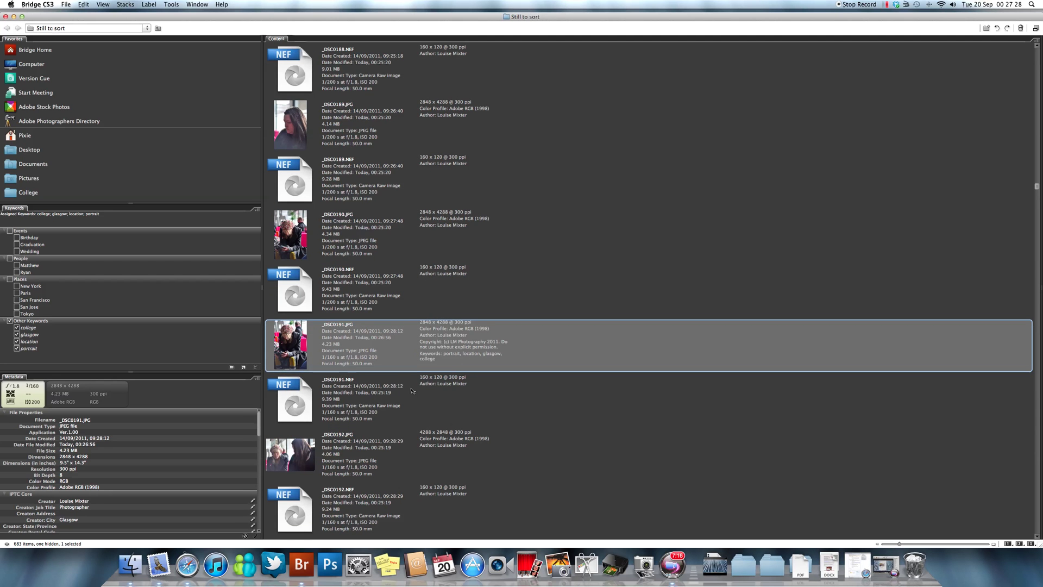
pyautogui.press('Down')
pyautogui.press('Down')
pyautogui.press('Down')
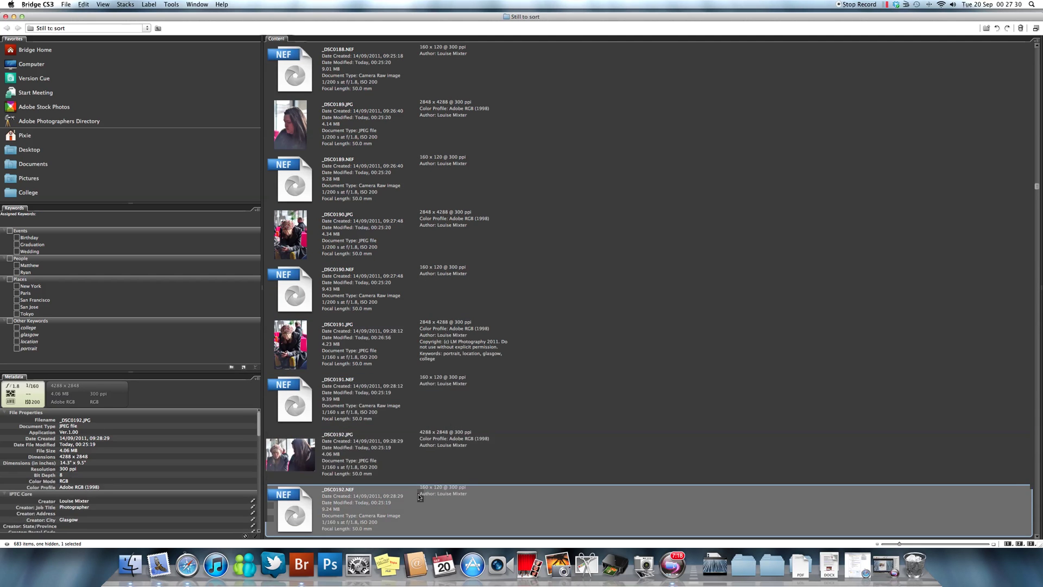
pyautogui.click(422, 356)
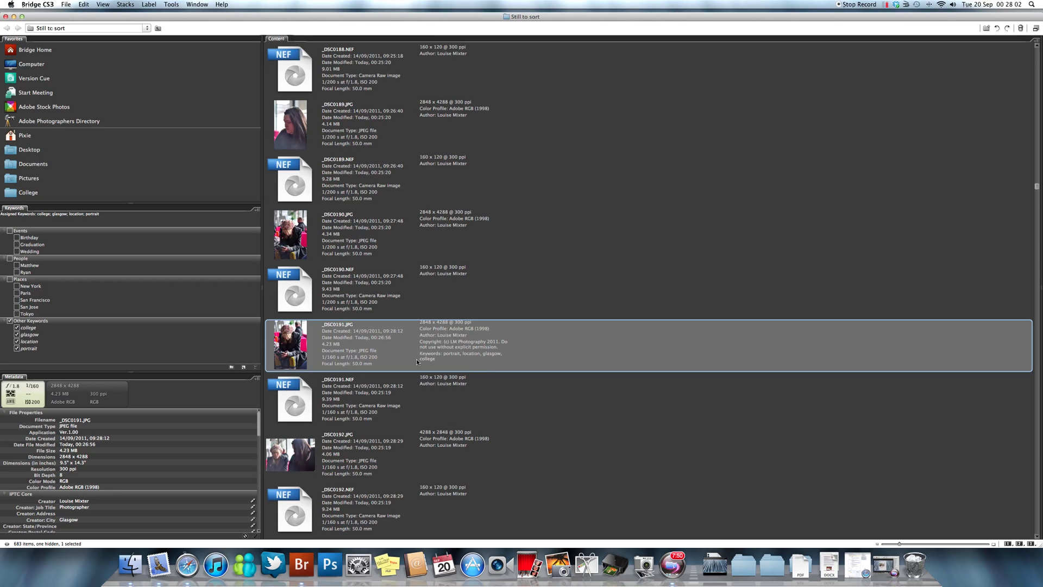
pyautogui.scroll(-2, 417, 362)
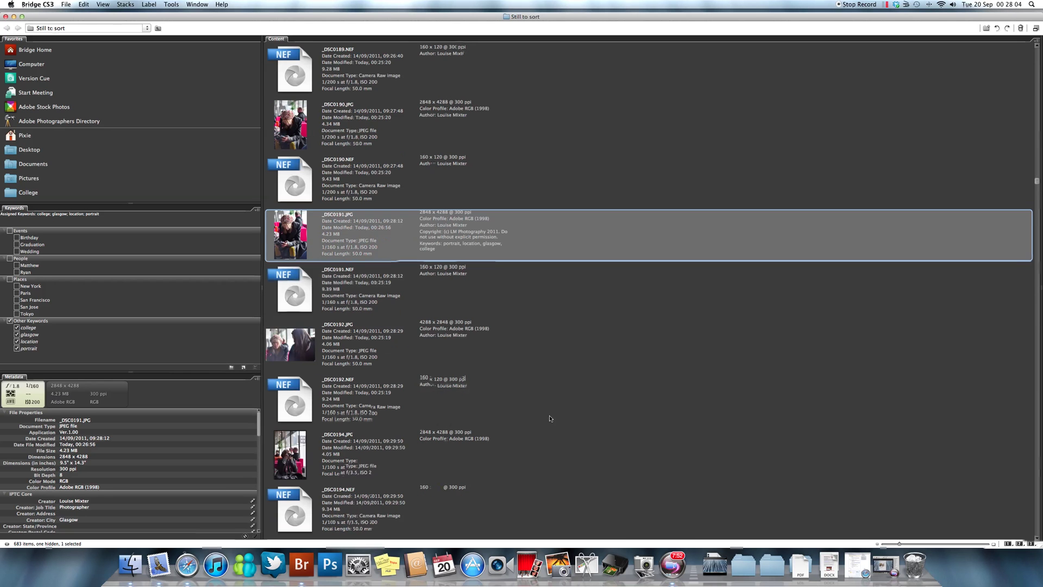